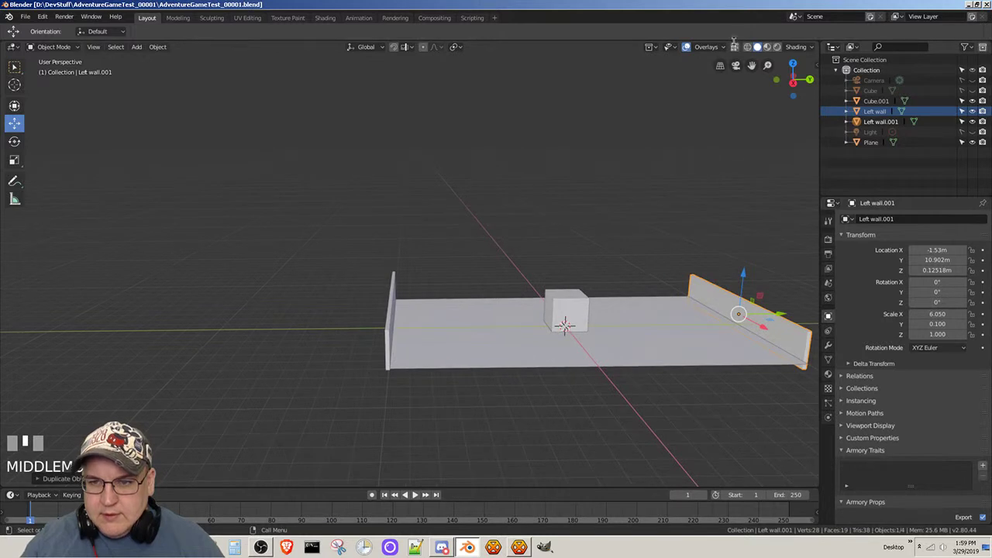
- Rename the duplicated wall Left wall.001 as "right wall"
left_click(752, 65)
left_click_drag(752, 66, 621, 96)
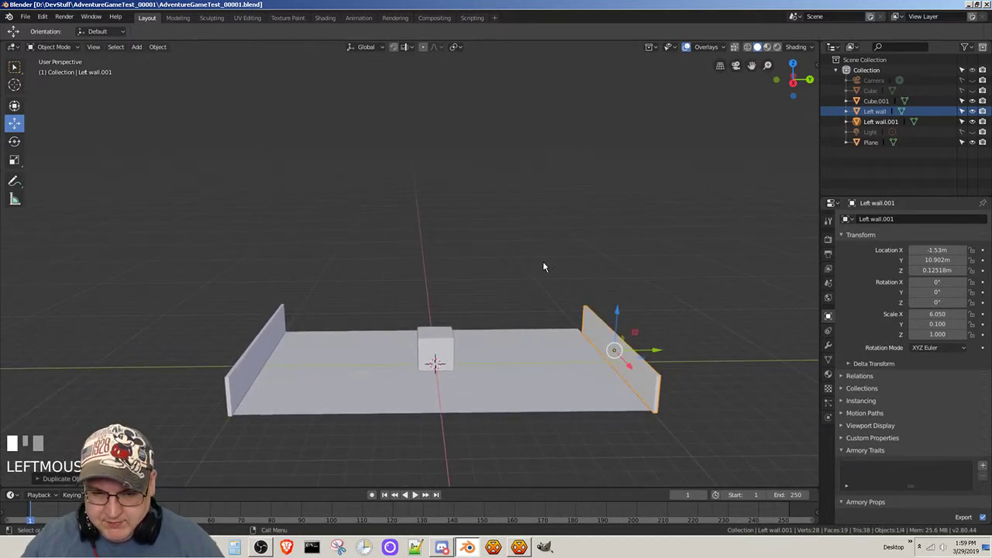
middle_click_drag(546, 259, 552, 302)
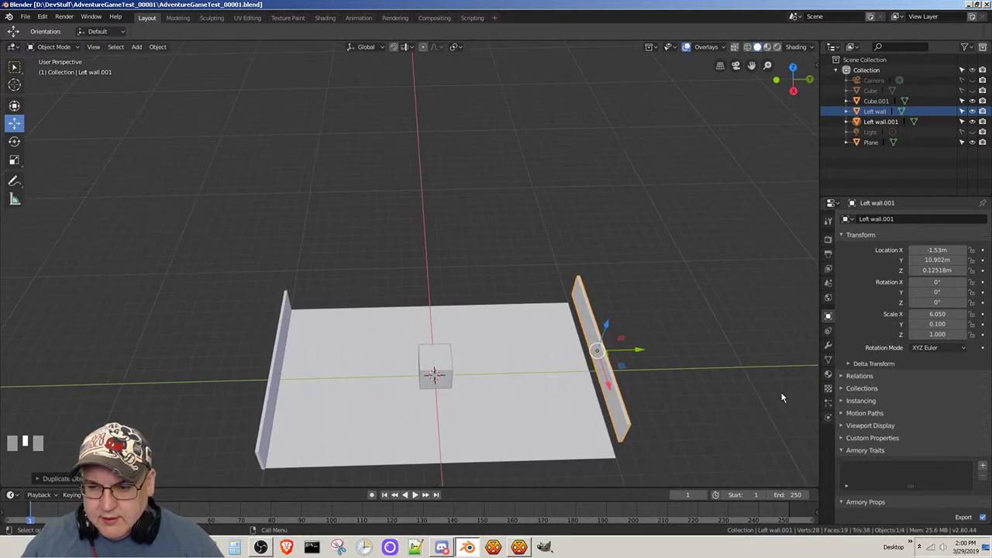
left_click(882, 122)
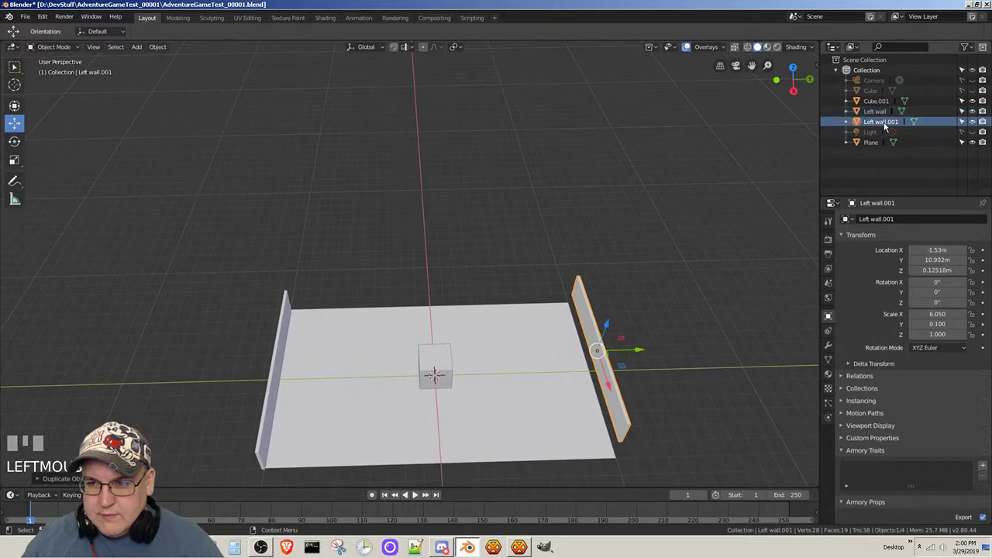
left_click(878, 111)
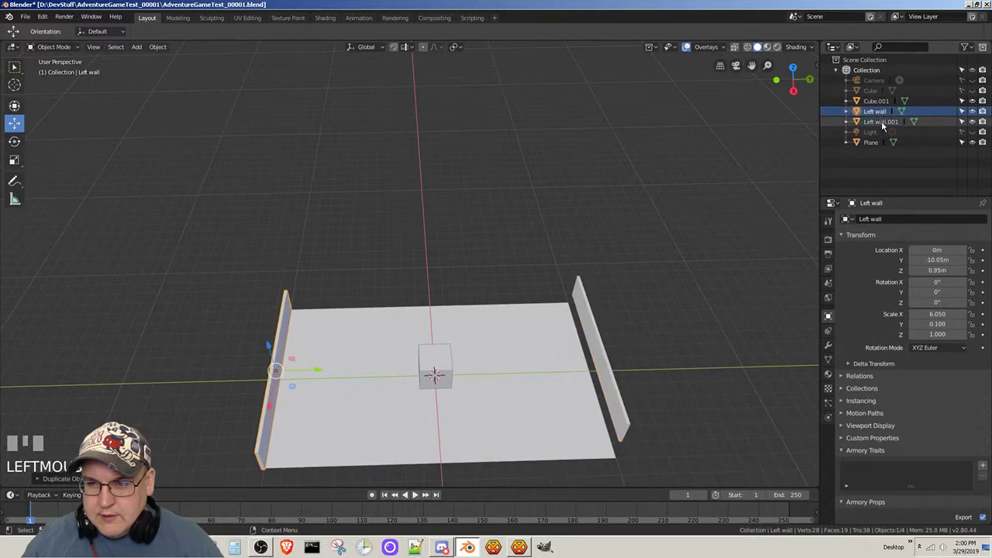
left_click(881, 123)
right_click(881, 121)
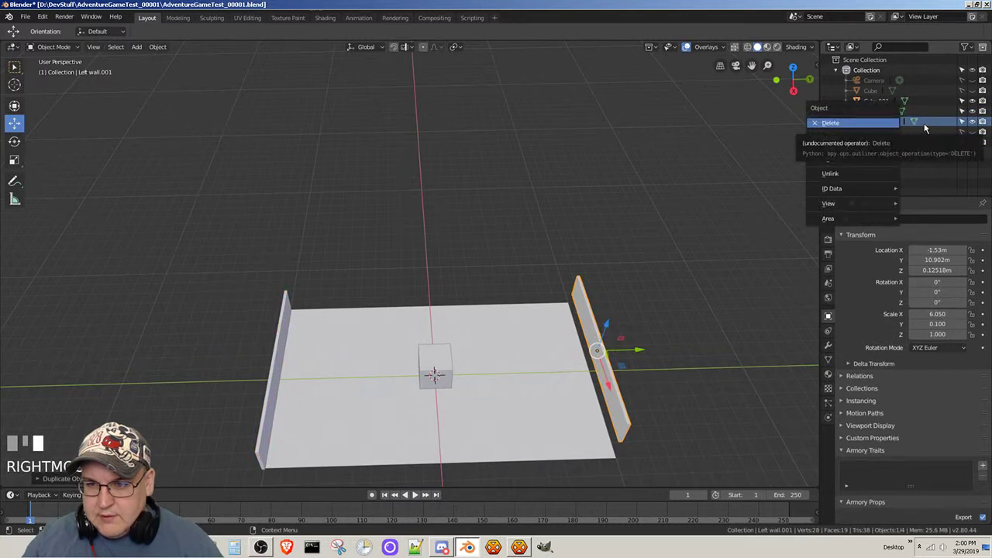
left_click(942, 116)
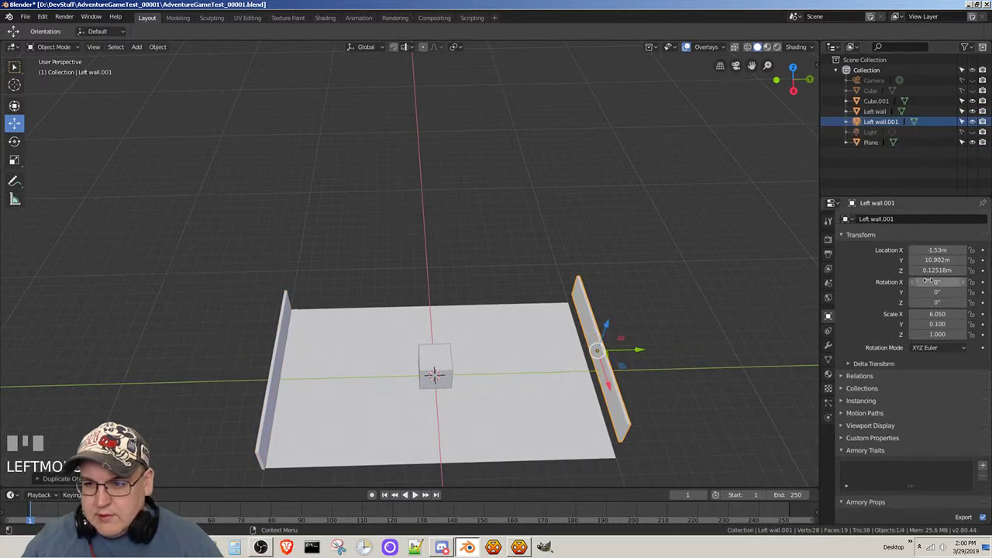
left_click(912, 217)
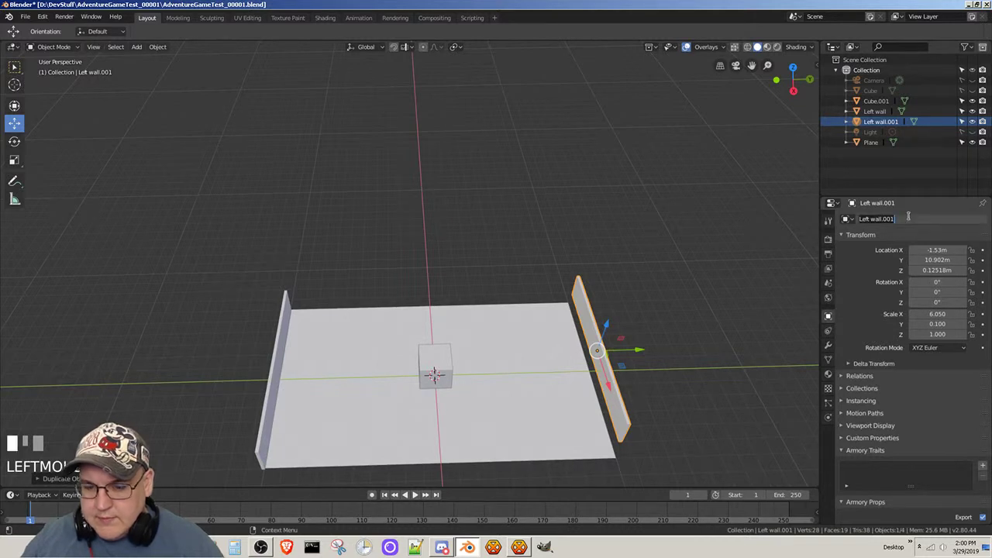
type("right")
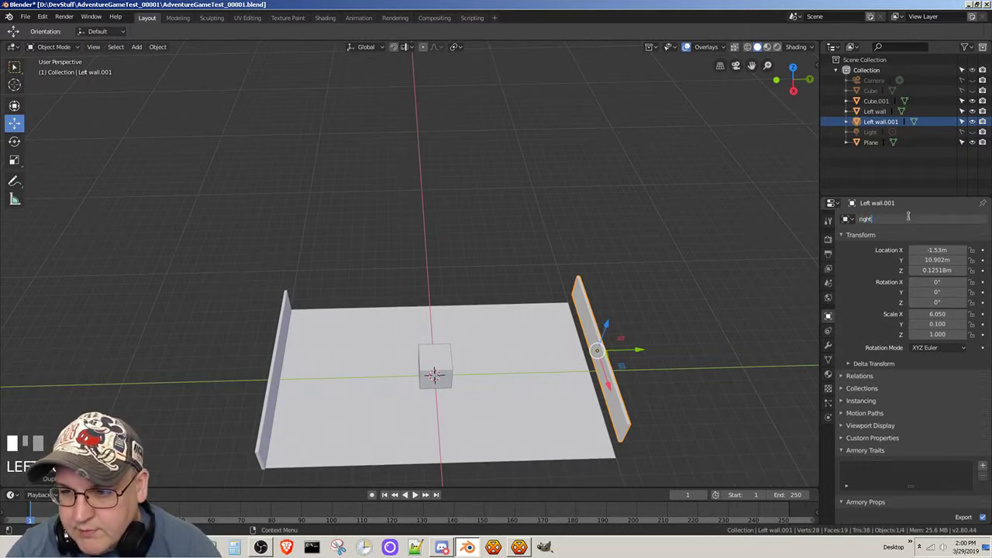
type(" wall")
key("Return")
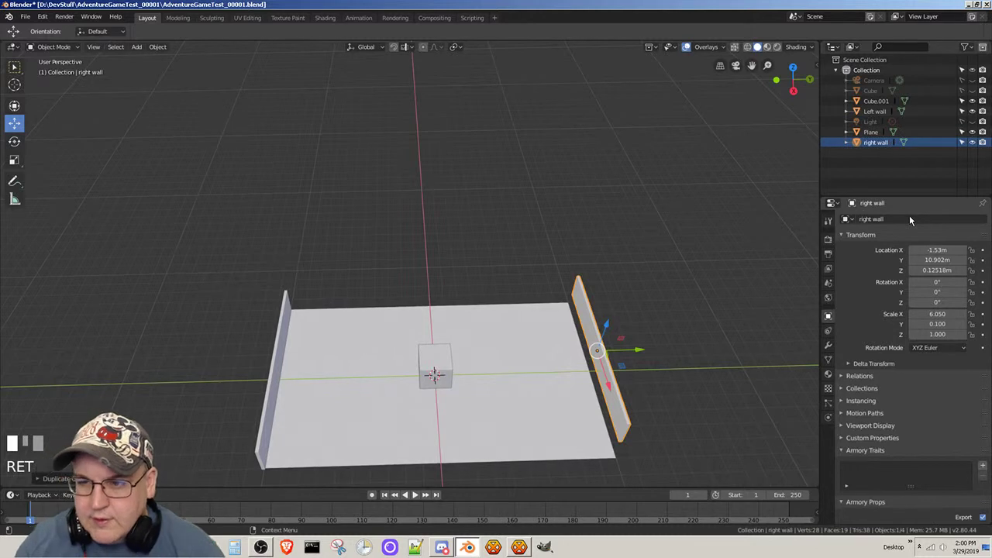
- Set the right wall's Y location to 10.05 m, mirroring the Left wall across the floor
left_click(883, 113)
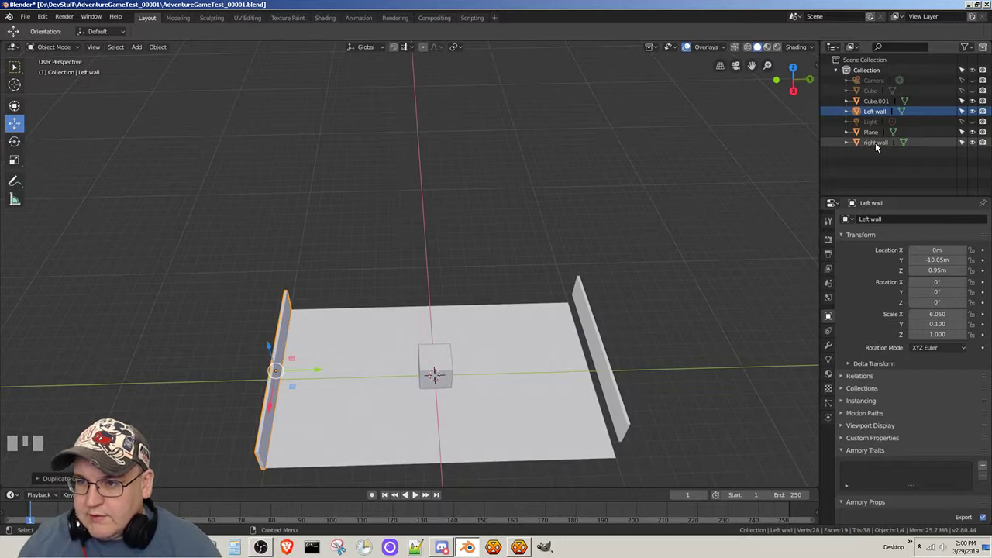
left_click(876, 143)
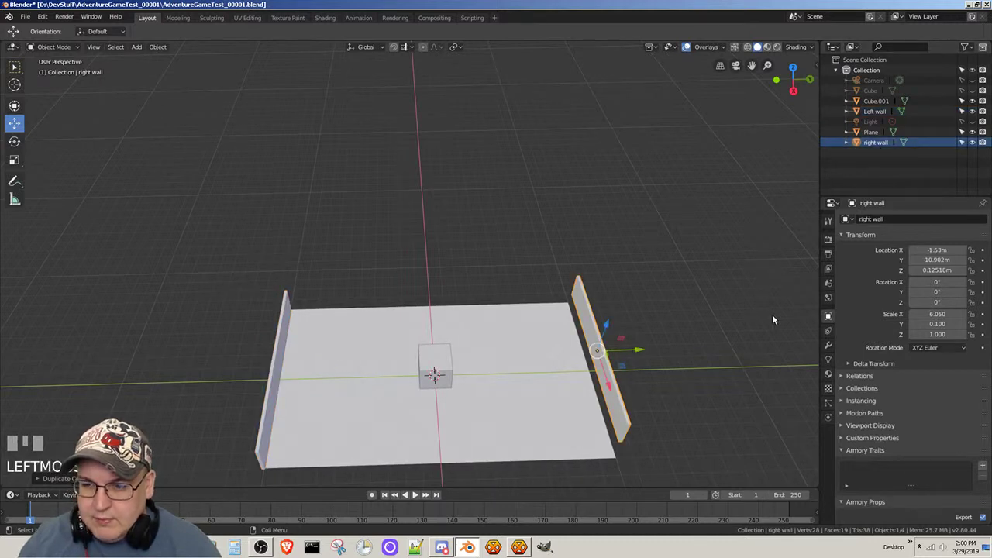
left_click(950, 261)
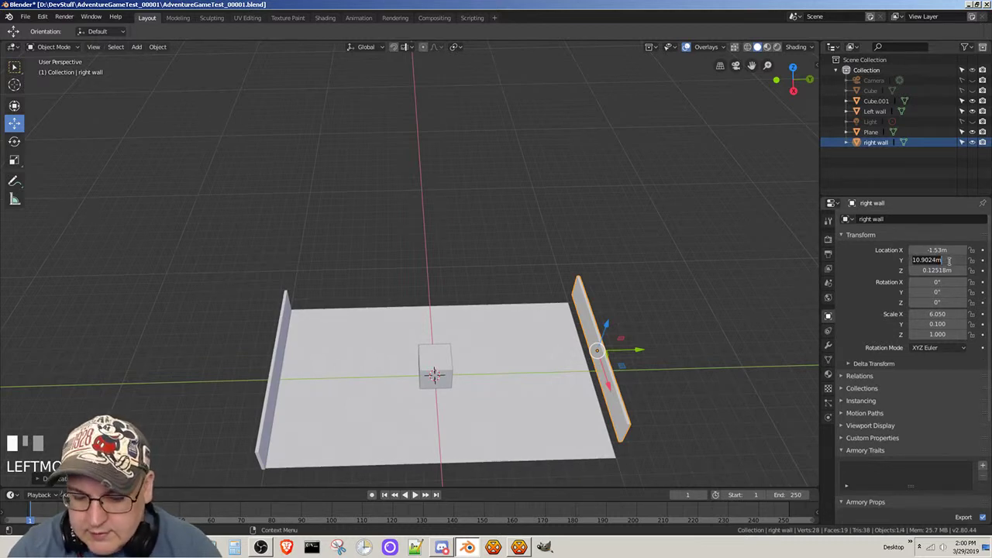
type("10.05")
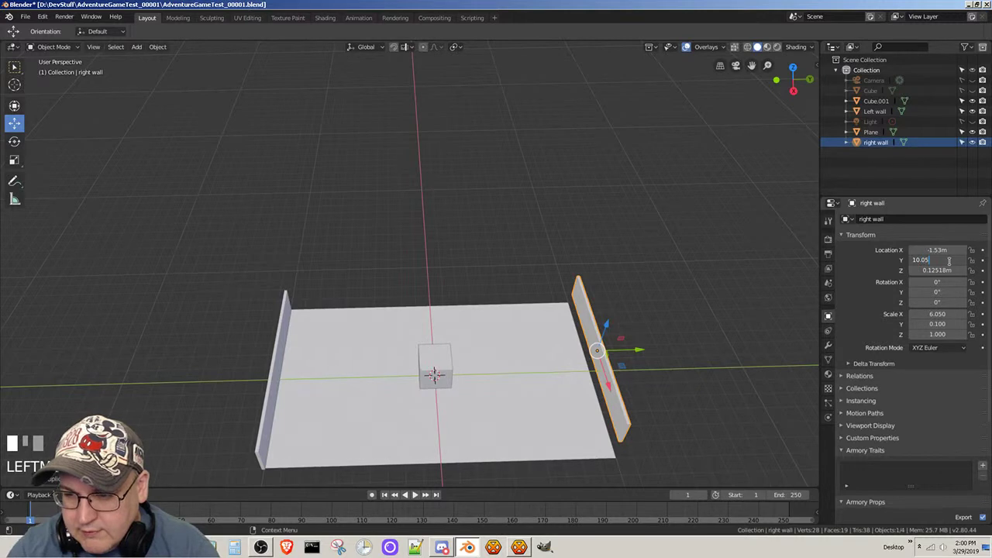
key("Return")
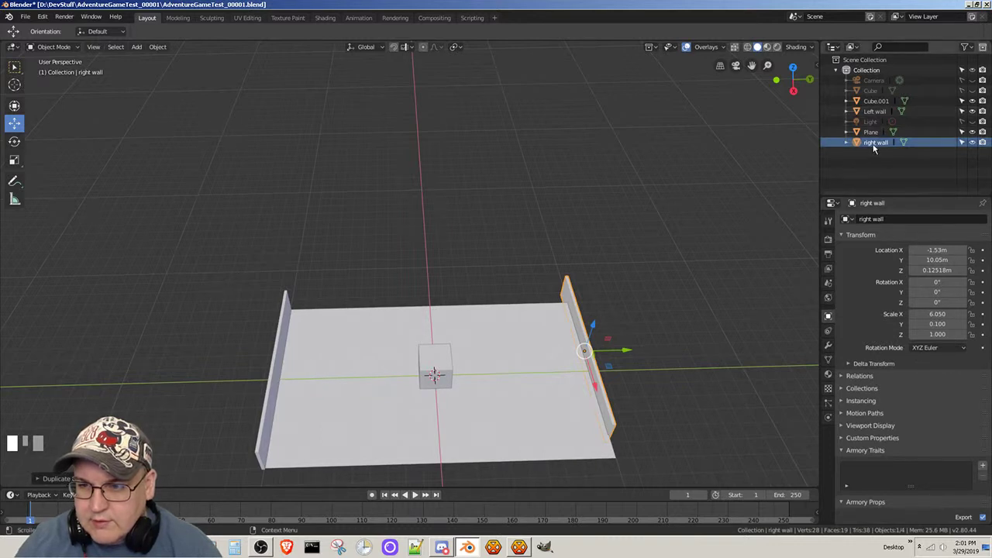
mouse_move(868, 146)
left_mouse_down()
mouse_move(870, 116)
mouse_move(869, 168)
mouse_move(869, 117)
mouse_move(894, 160)
mouse_move(848, 139)
mouse_move(847, 128)
mouse_move(851, 149)
left_mouse_up()
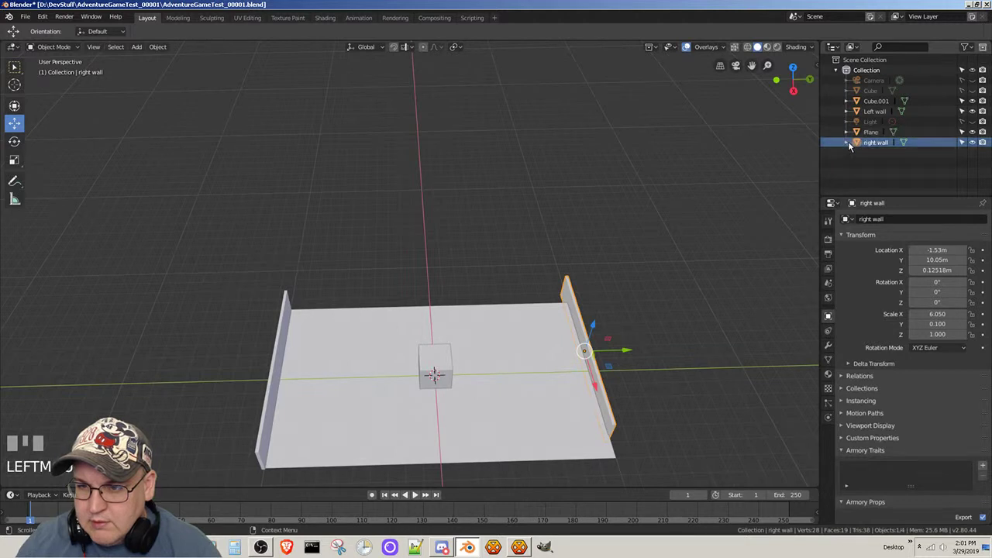
right_click(850, 146)
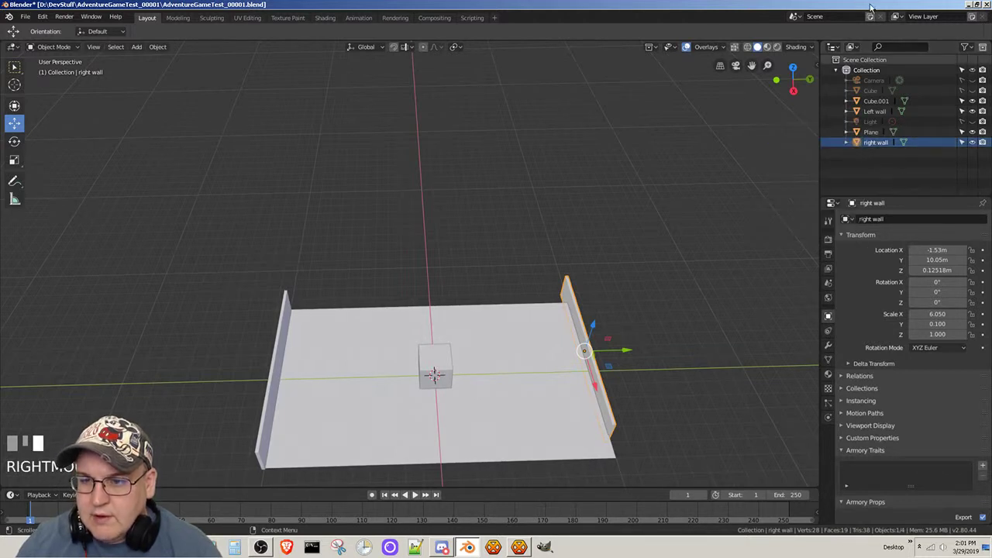
right_click(929, 144)
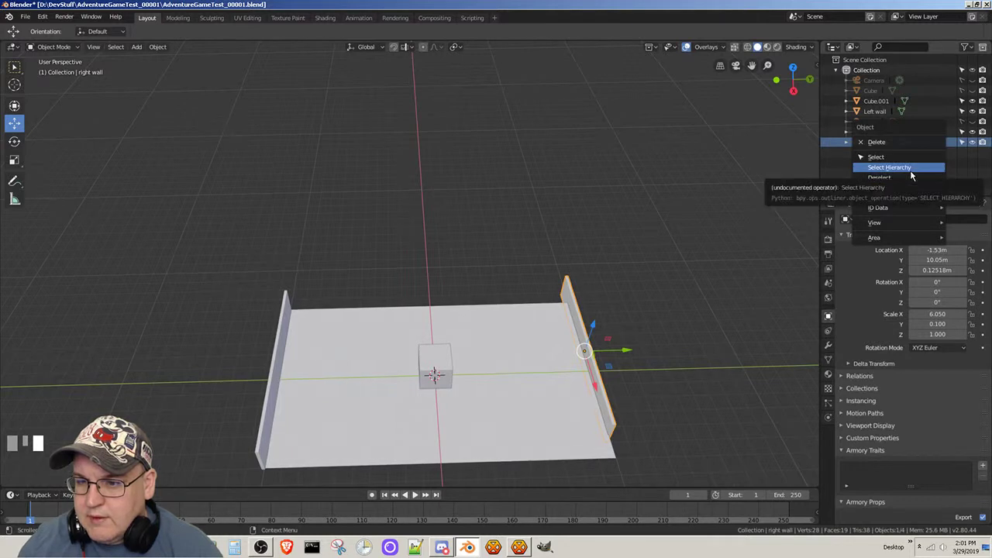
mouse_move(926, 237)
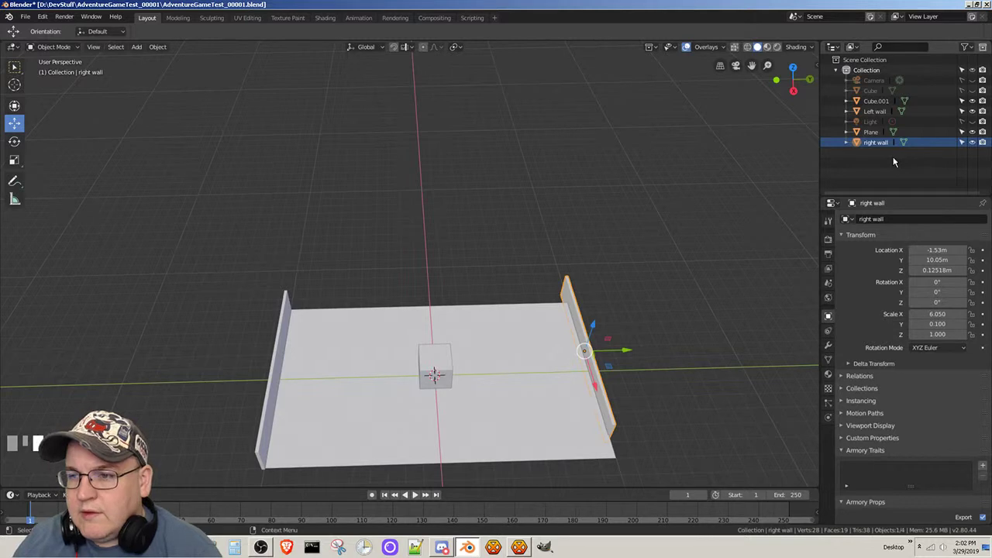
- Create a new collection inside the main Collection and name it "walls and floor"
right_click(869, 71)
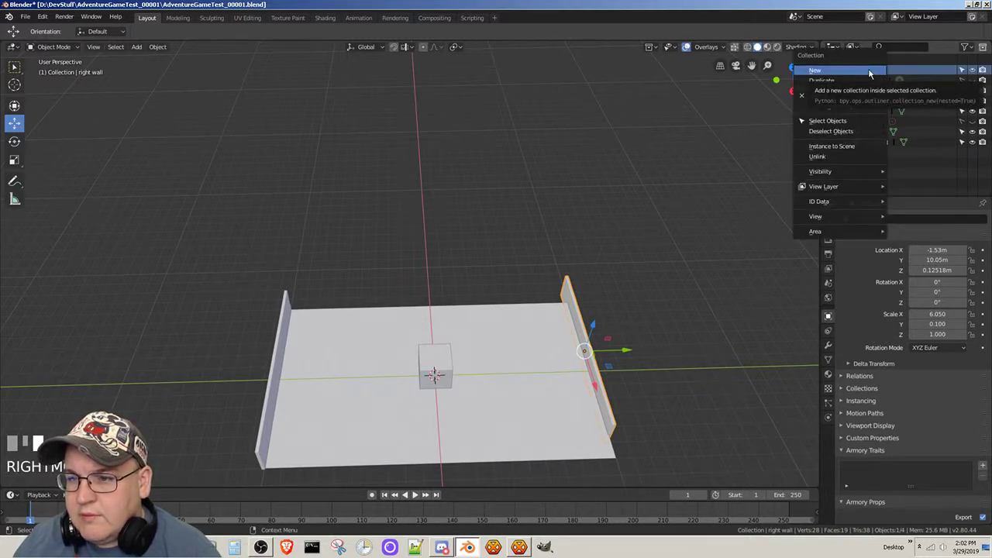
left_click(870, 71)
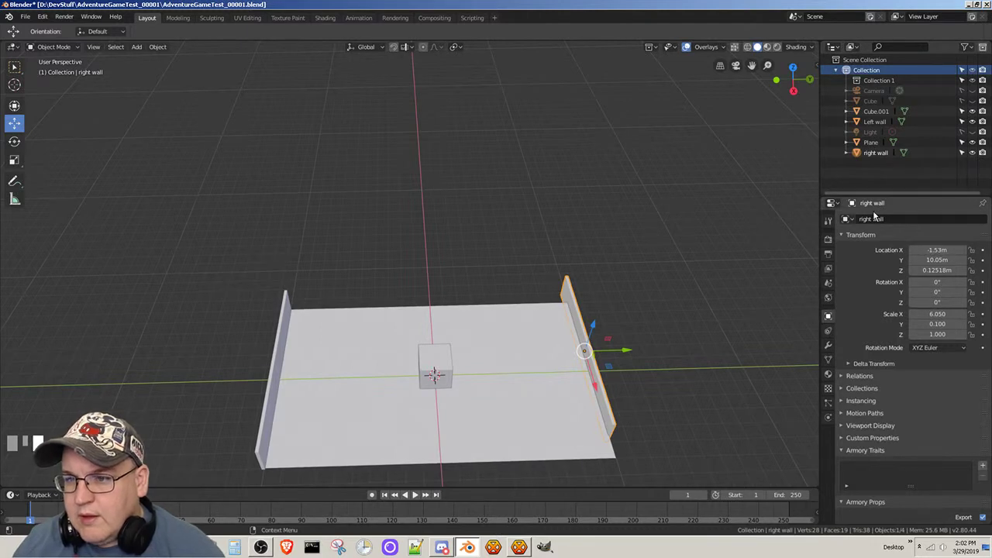
left_click(879, 81)
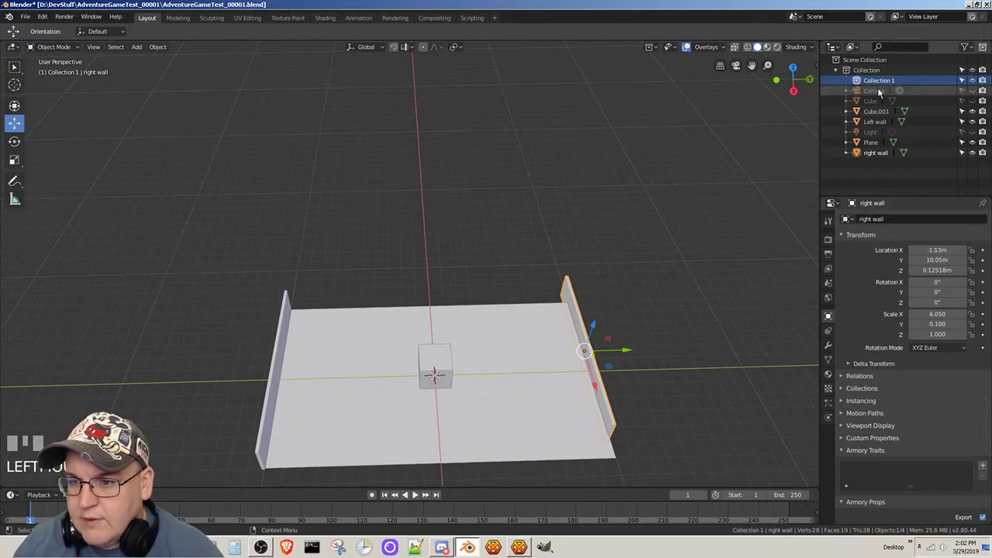
double_click(875, 81)
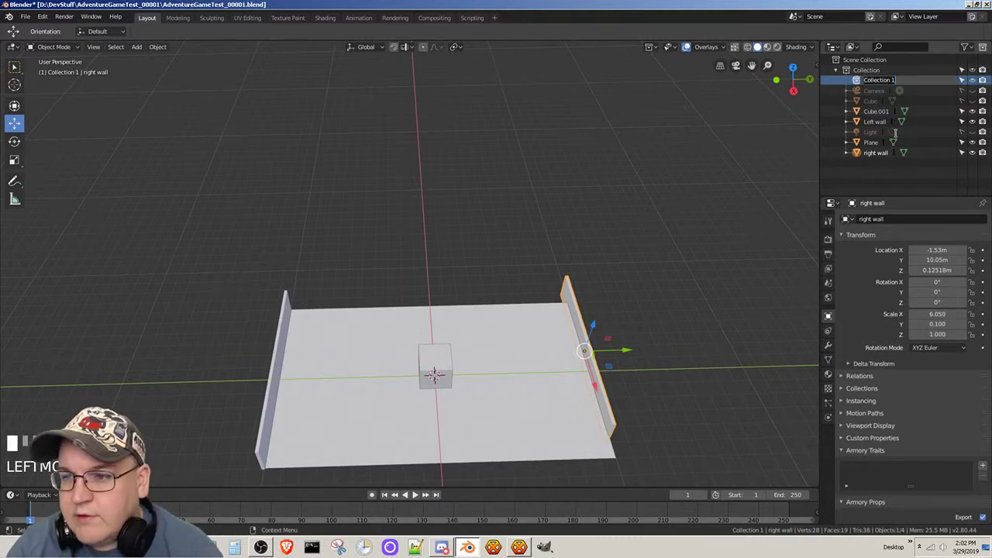
type("walls")
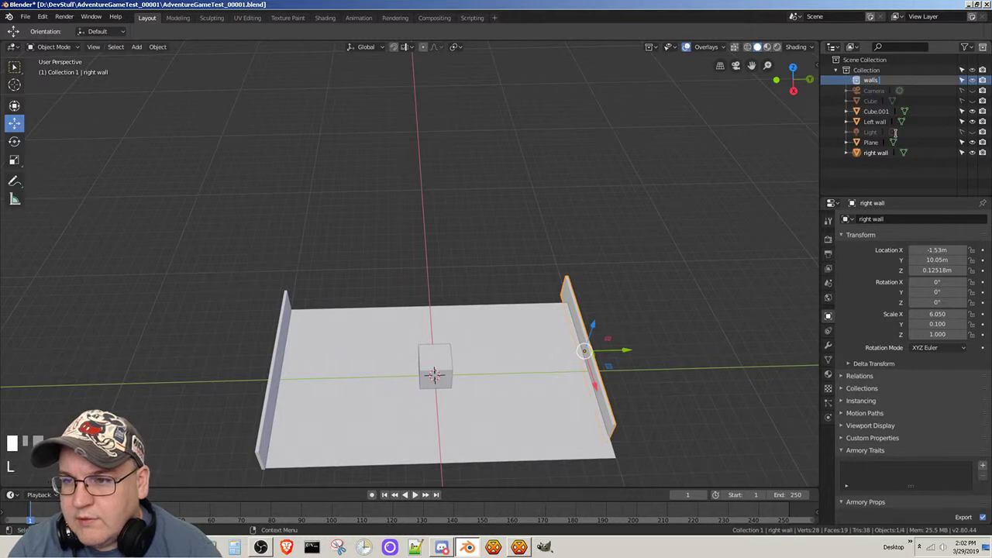
type(" and floor")
key("Return")
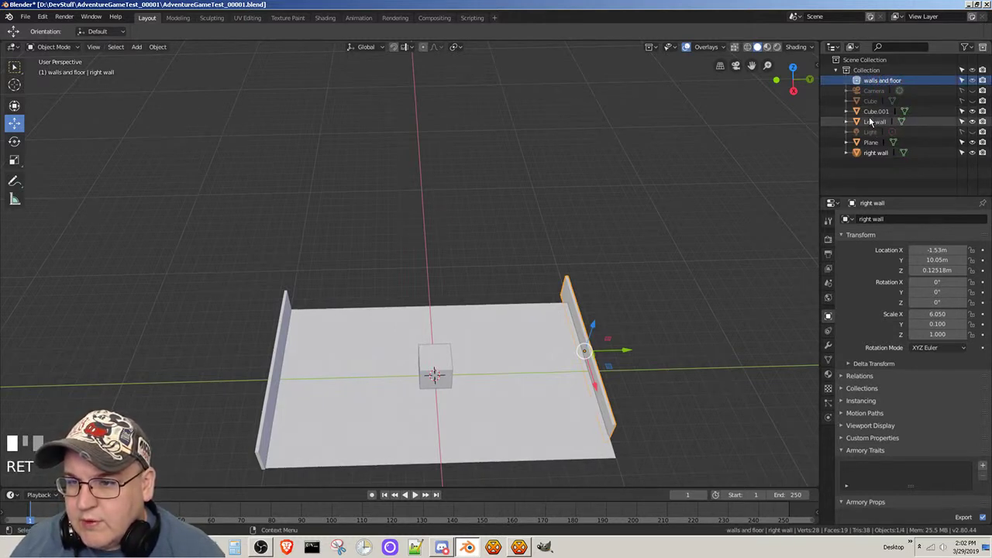
- Move the Left wall, right wall and Plane objects into the walls and floor collection
left_click_drag(869, 124, 871, 87)
left_click_drag(876, 153, 888, 91)
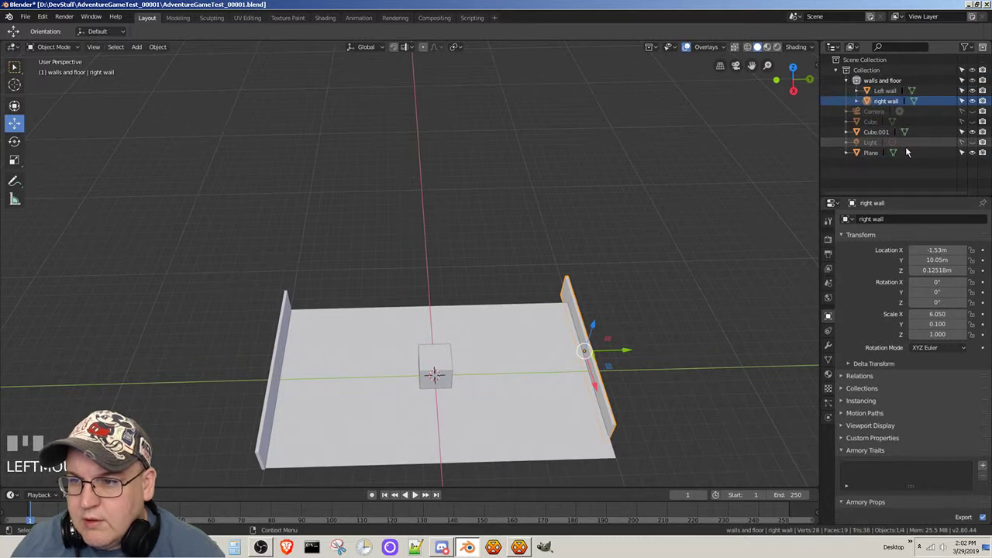
left_click_drag(872, 153, 879, 90)
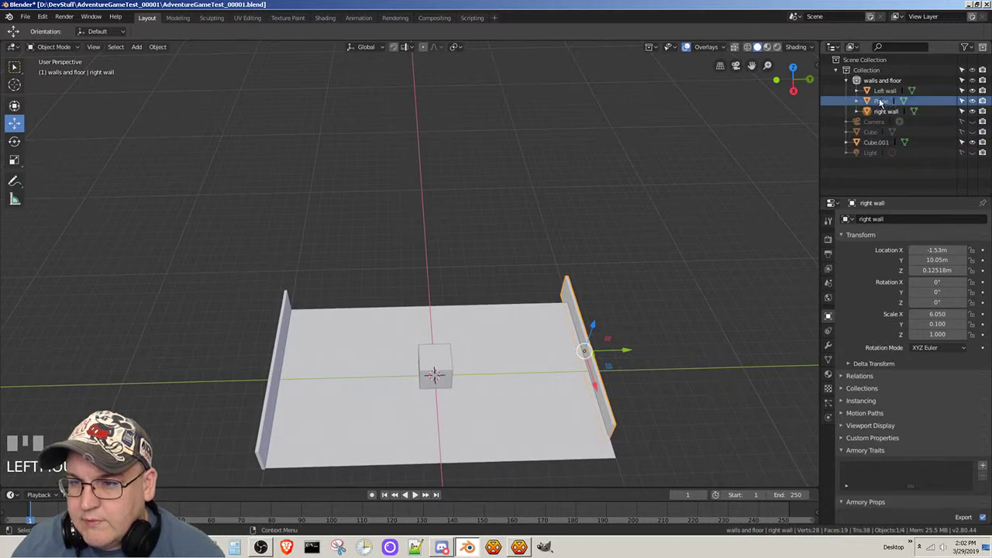
- Move the Plane and right wall out of the walls and floor collection and back into it
left_click_drag(880, 101, 881, 123)
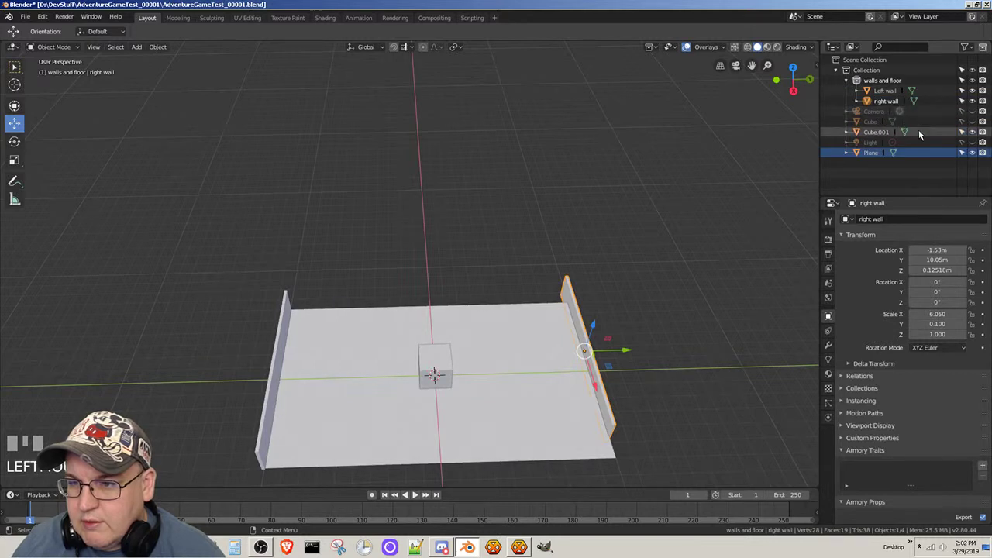
left_click_drag(886, 102, 870, 82)
left_click_drag(876, 132, 881, 87)
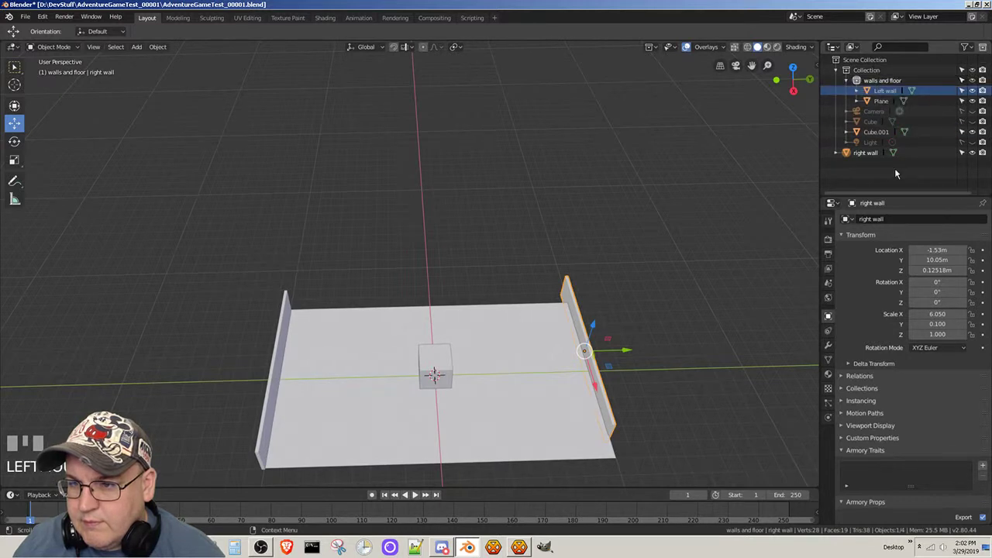
left_click_drag(876, 153, 883, 81)
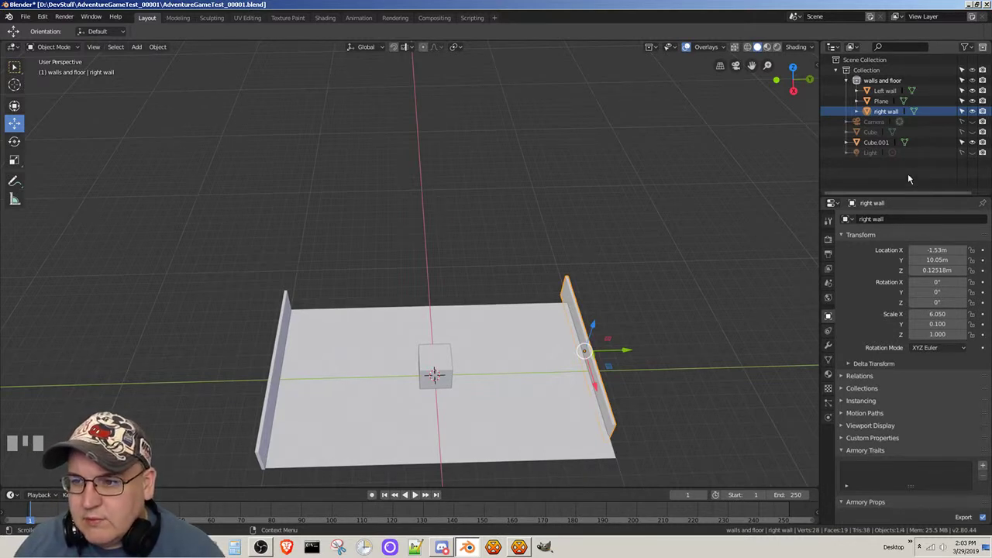
- Compare the Left wall's location and set the right wall's X location to 0 m
left_click(885, 92)
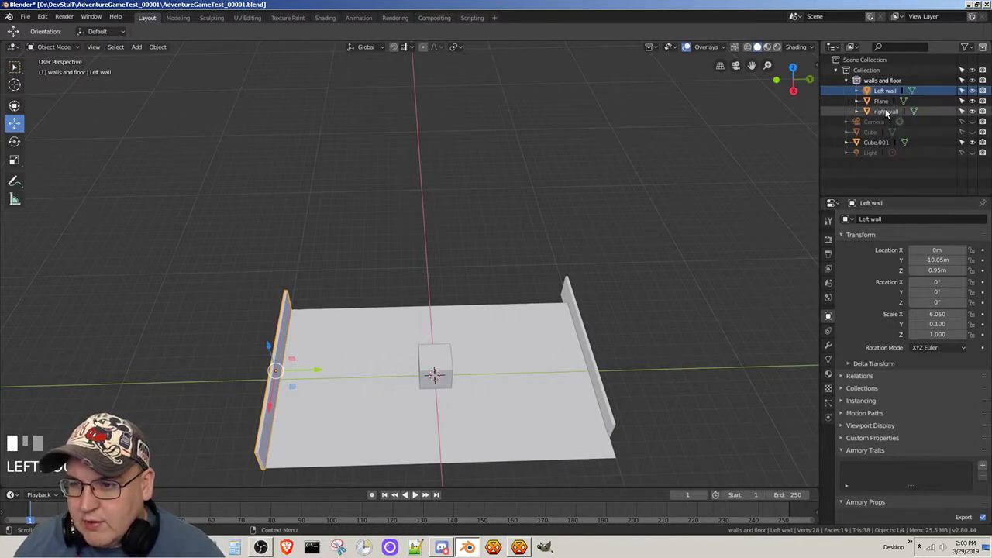
left_click(886, 112)
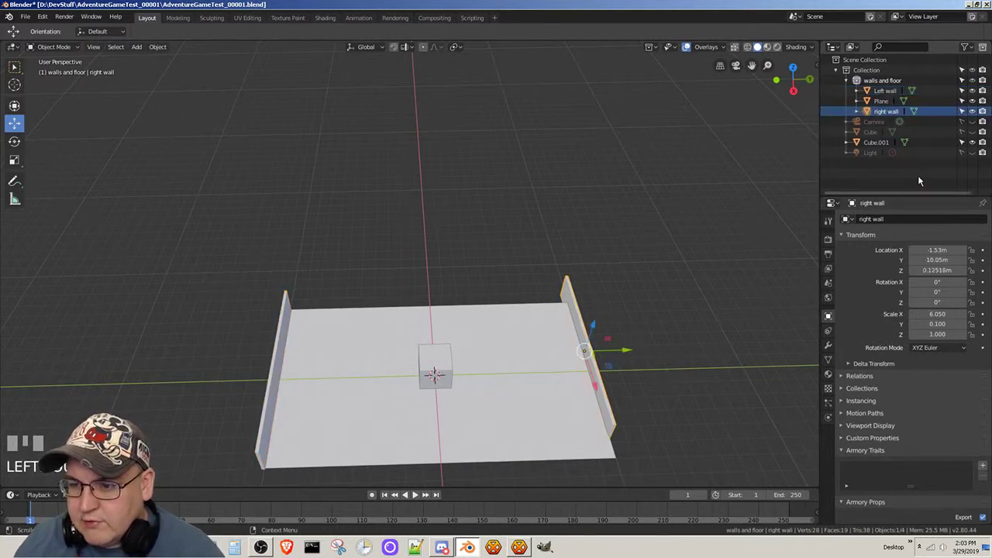
left_click(949, 250)
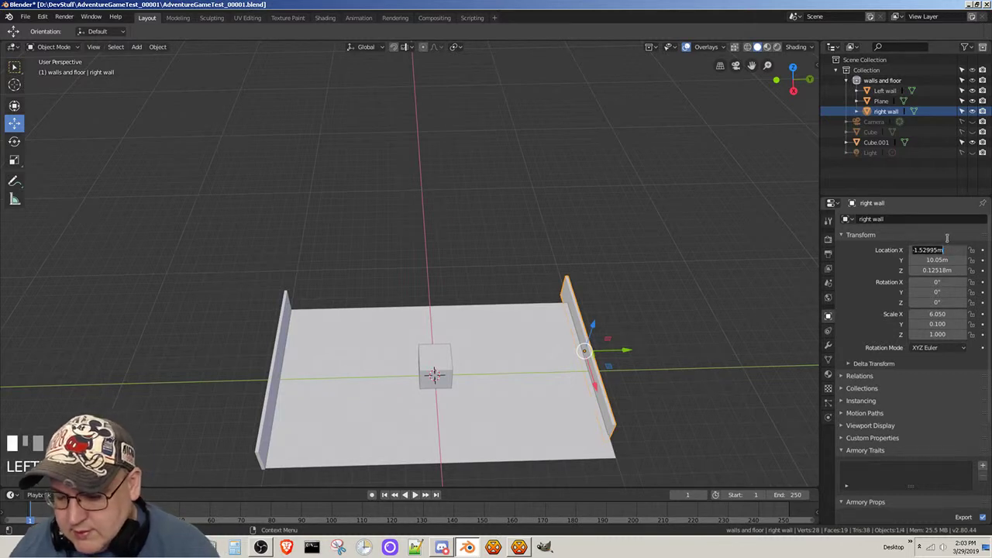
type("0")
key("Return")
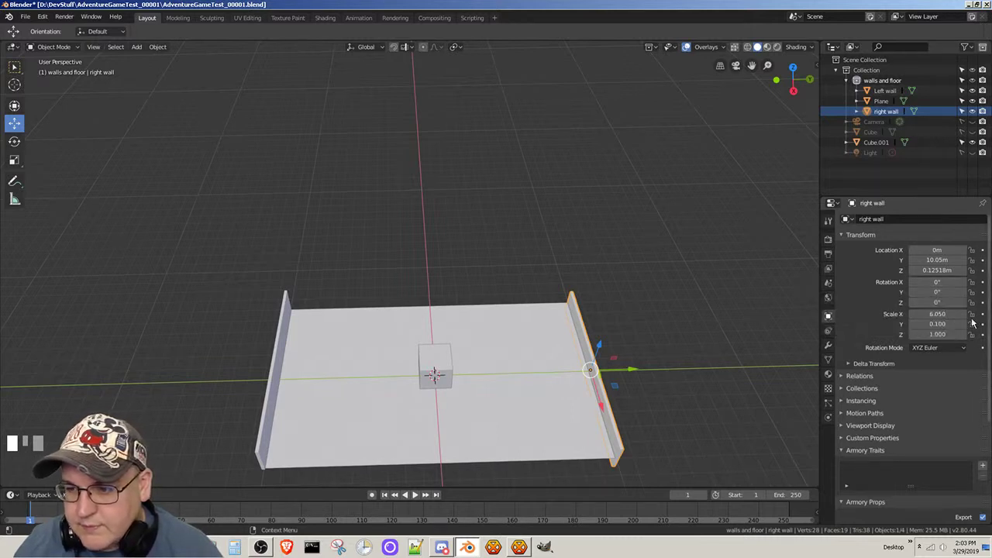
- Check the Left wall's height and set the right wall's Z location to 0.95 m to match it
left_click(951, 272)
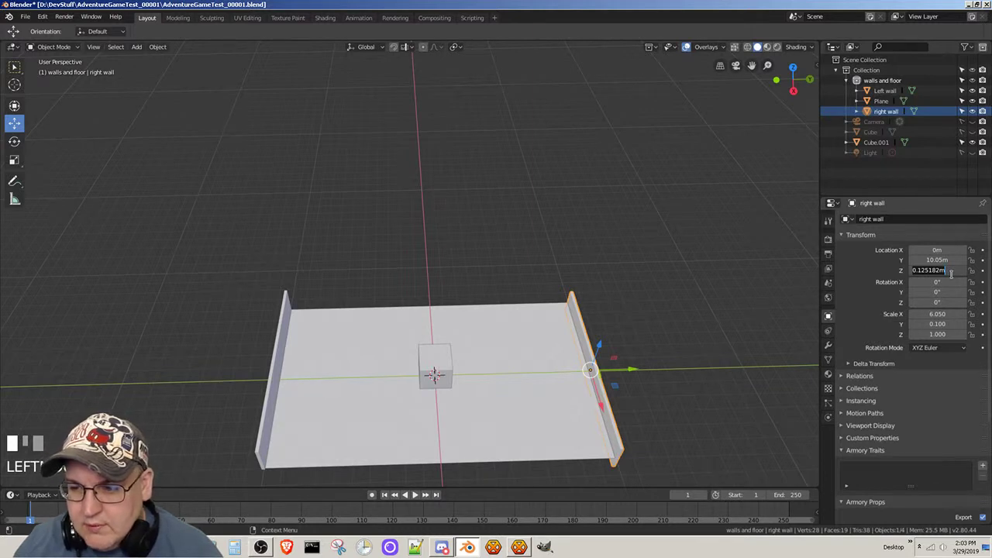
left_click(885, 94)
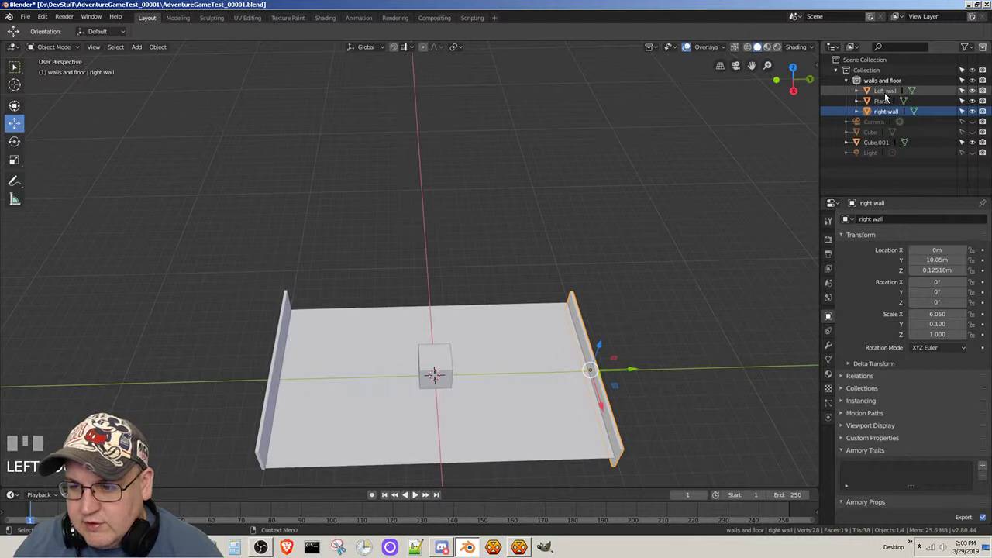
left_click(885, 93)
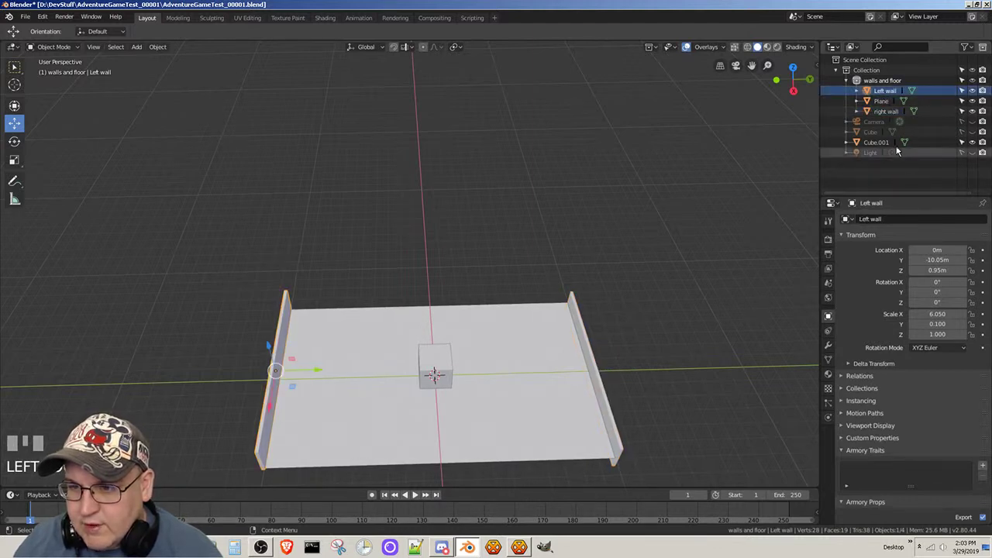
left_click(885, 112)
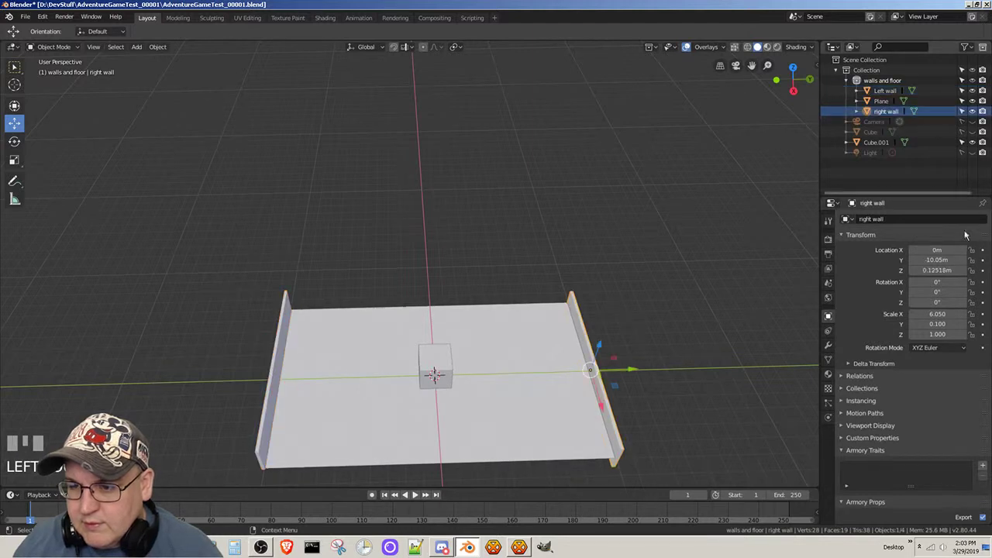
left_click(950, 269)
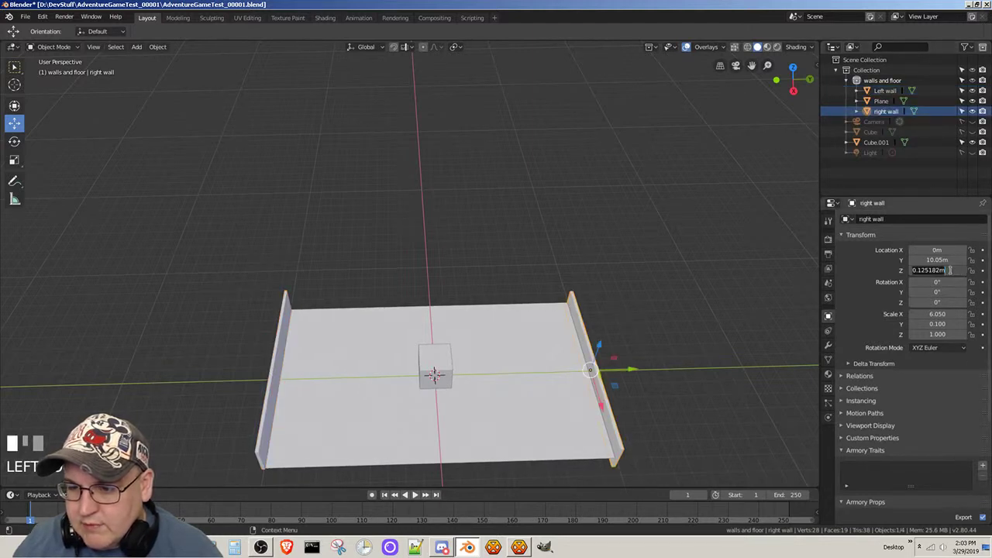
type("0.")
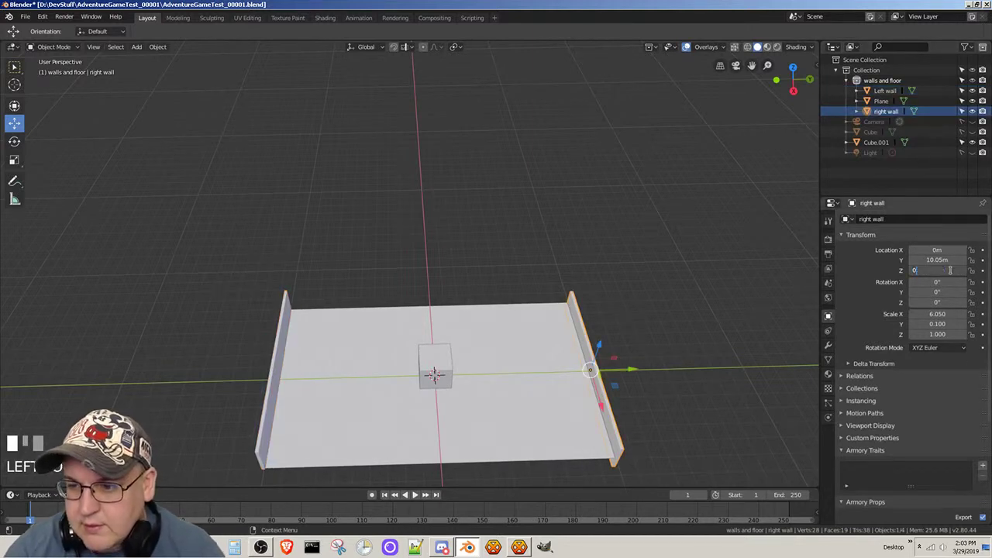
type("95")
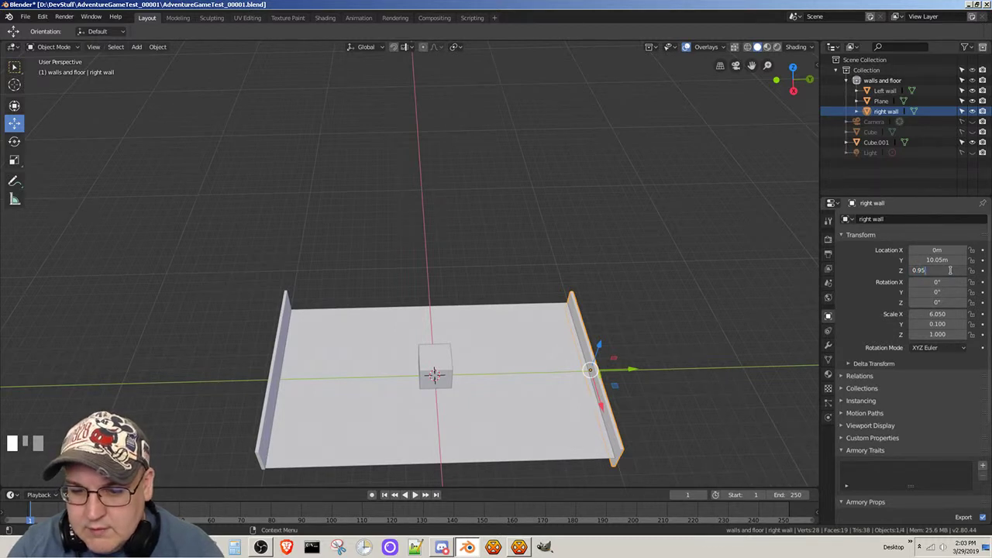
key("Return")
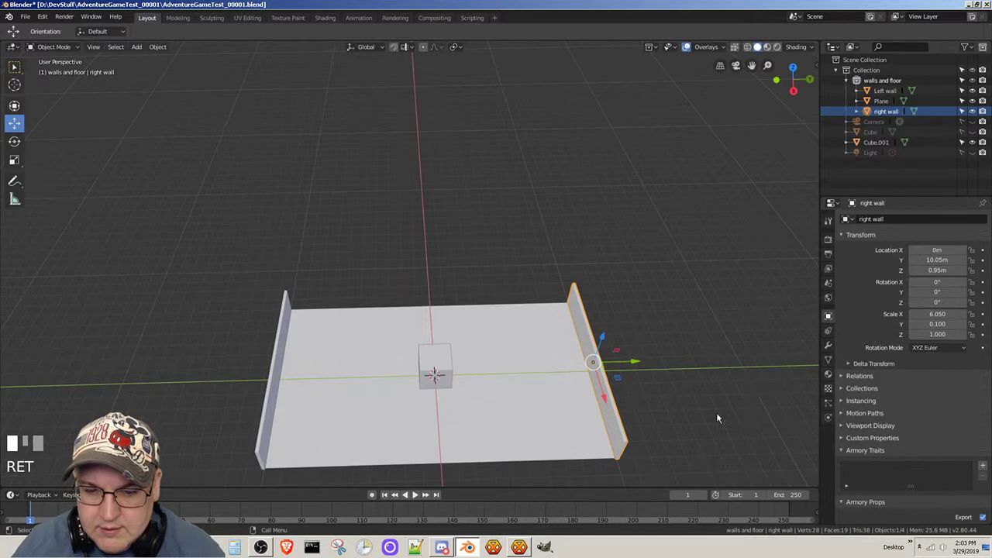
- Examine the floor and both side walls up close from several angles
mouse_move(666, 414)
middle_mouse_down()
mouse_move(648, 340)
mouse_move(558, 354)
mouse_move(538, 369)
mouse_move(545, 397)
mouse_move(644, 400)
mouse_move(676, 383)
mouse_move(673, 351)
mouse_move(676, 469)
mouse_move(659, 432)
mouse_move(662, 400)
middle_mouse_up()
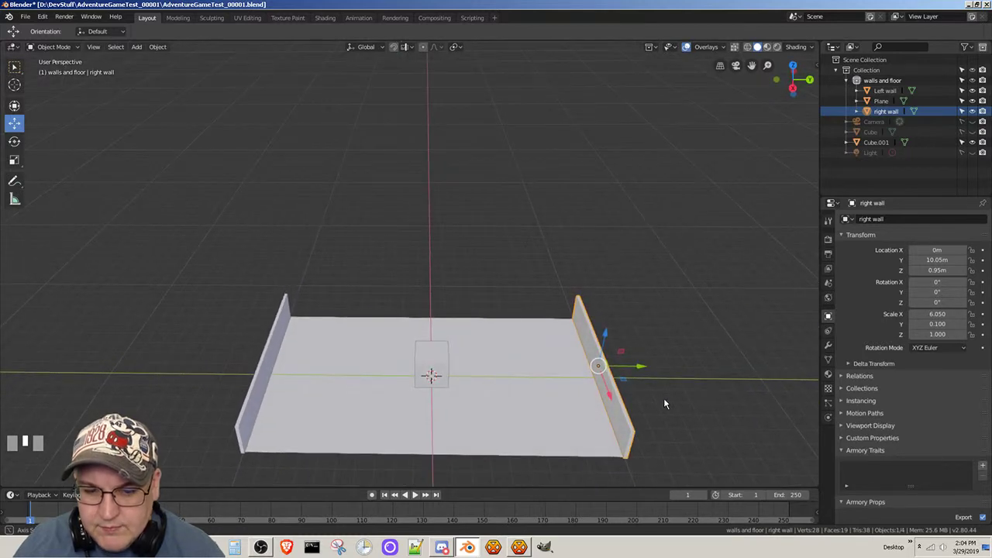
scroll(698, 384, "up", 2)
scroll(543, 401, "up", 5)
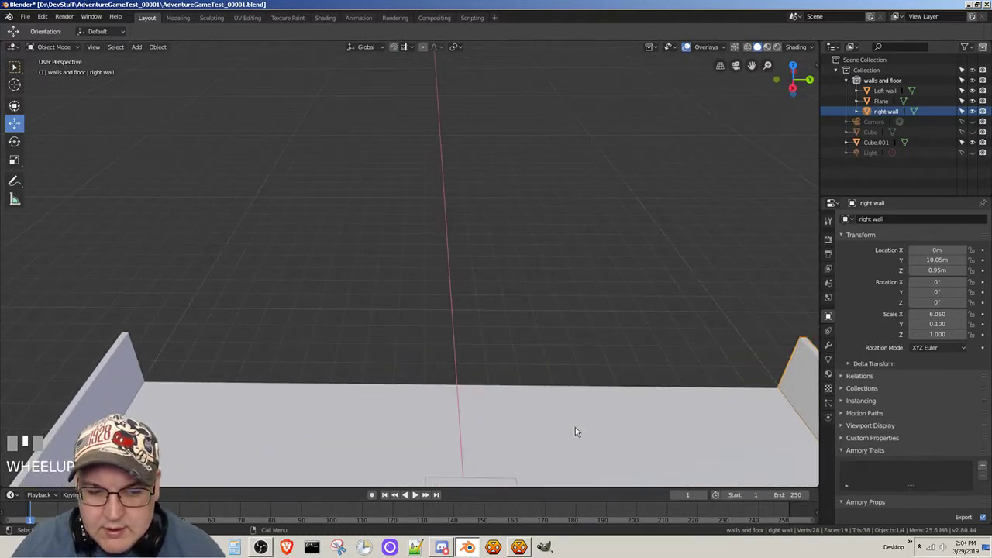
middle_click_drag(576, 431, 600, 430)
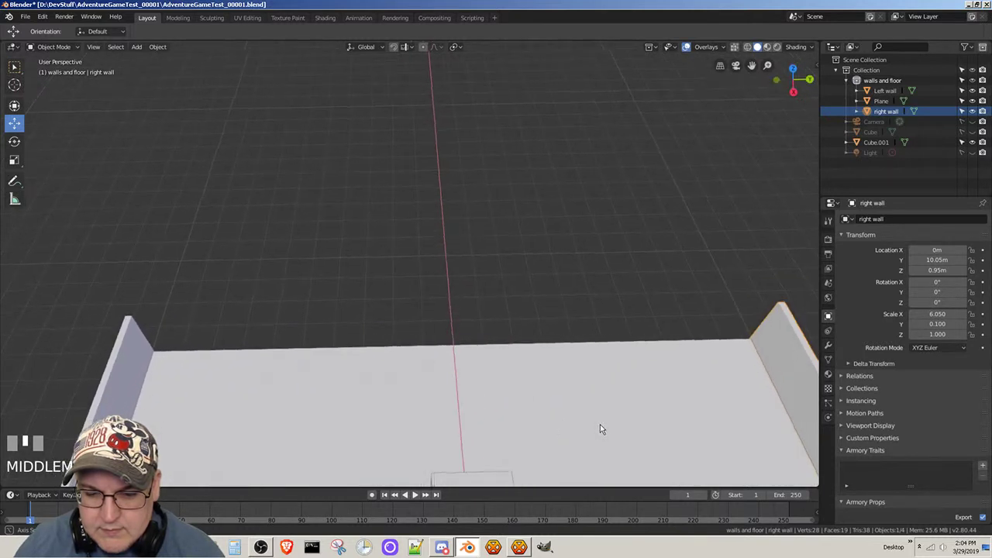
left_click_drag(751, 66, 753, 2)
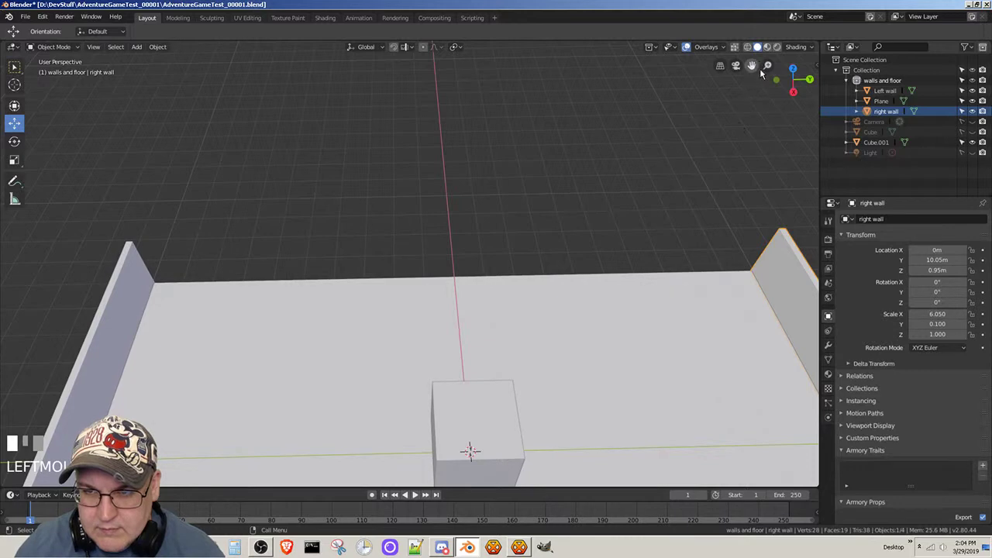
left_click_drag(752, 66, 778, 1)
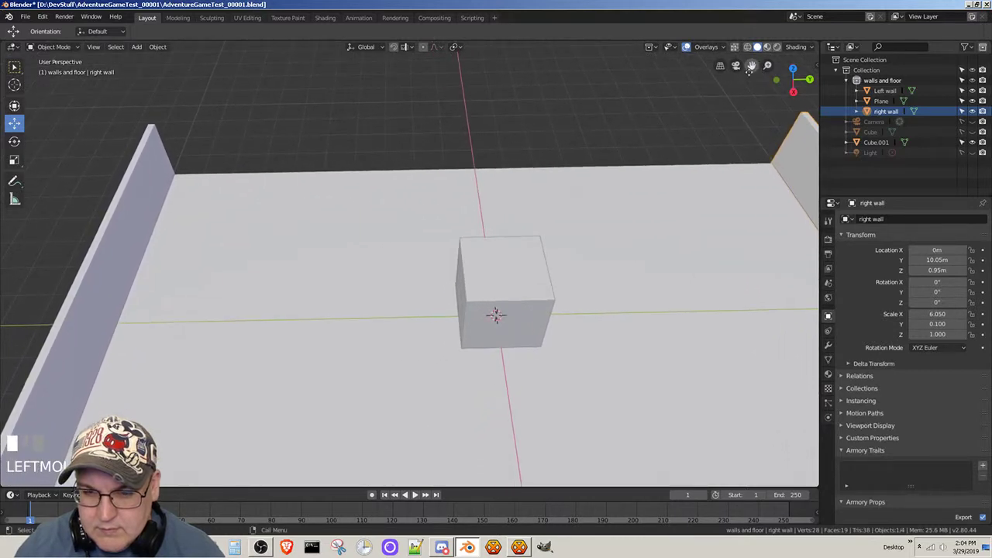
middle_click_drag(672, 468, 704, 454)
scroll(672, 417, "down", 2)
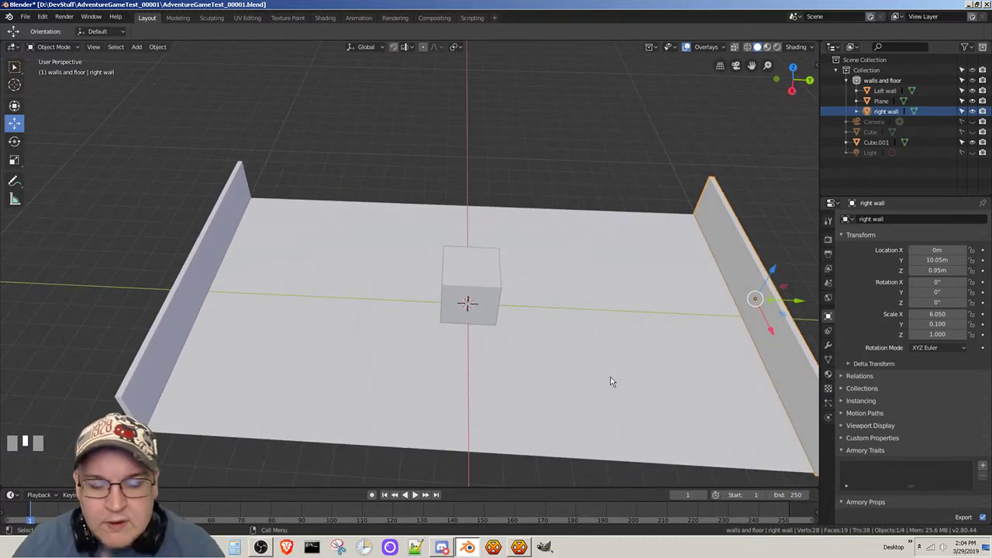
- Duplicate the cube at the room's center and move the copy along X to about -6.41 m, at the floor's back edge
left_click(466, 282)
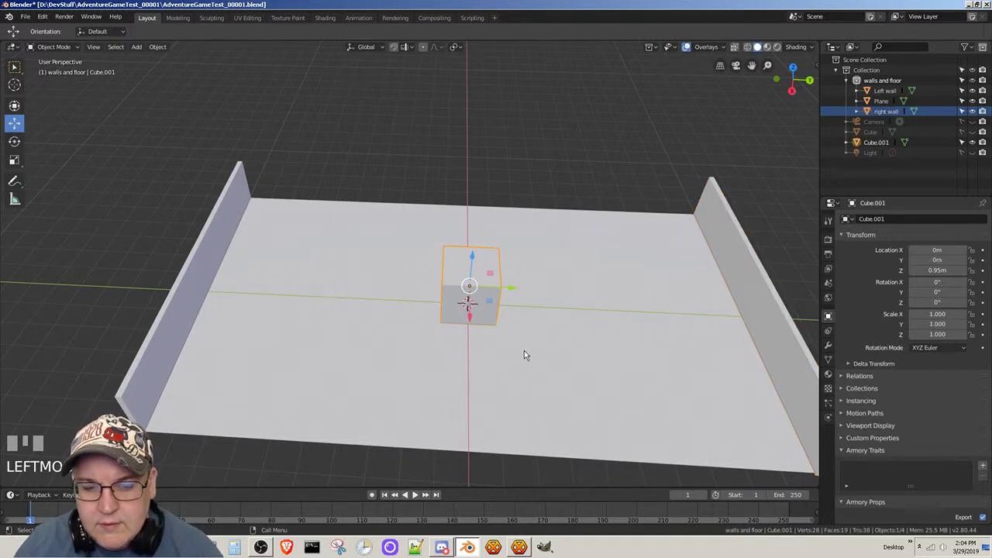
right_click(458, 276)
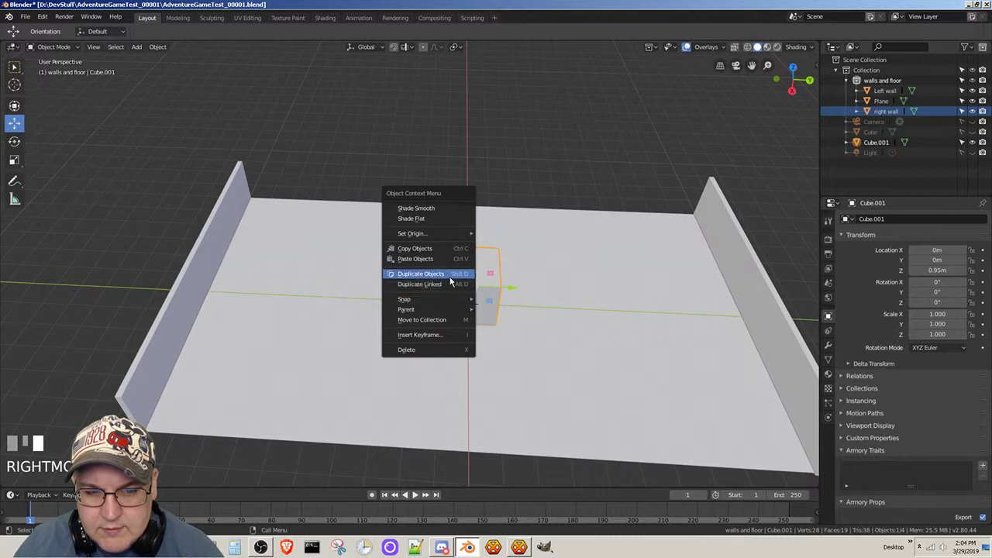
left_click(450, 277)
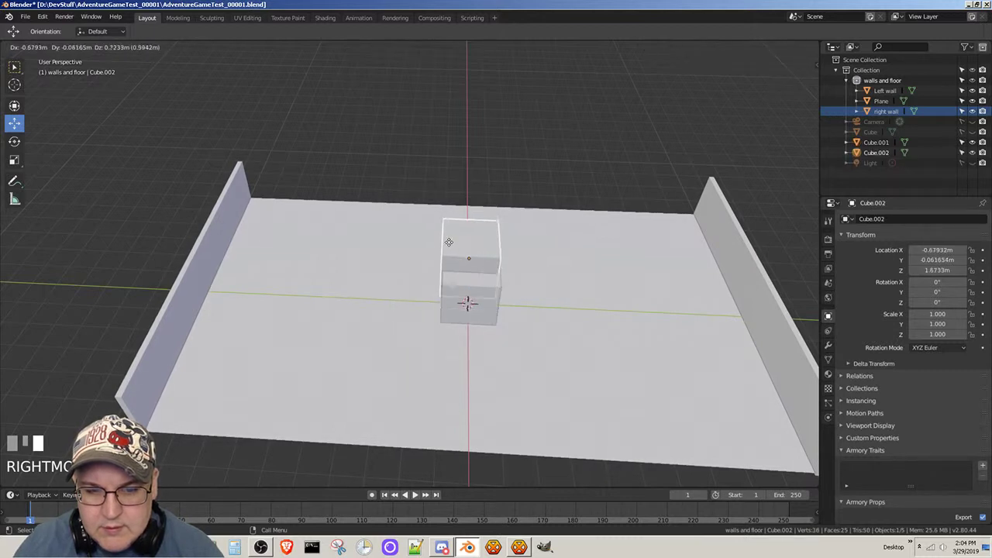
right_click(457, 190)
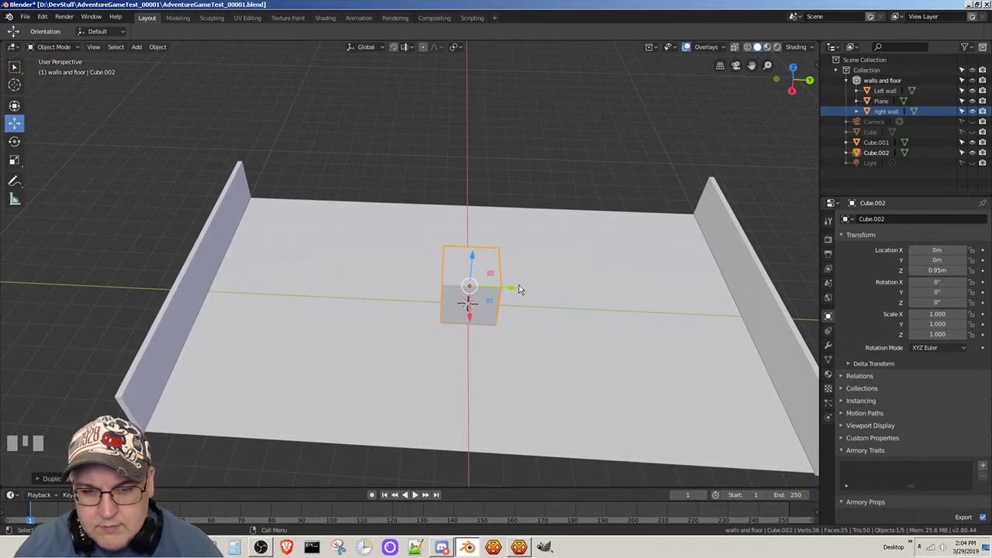
left_click_drag(470, 317, 445, 221)
middle_click_drag(445, 221, 485, 287)
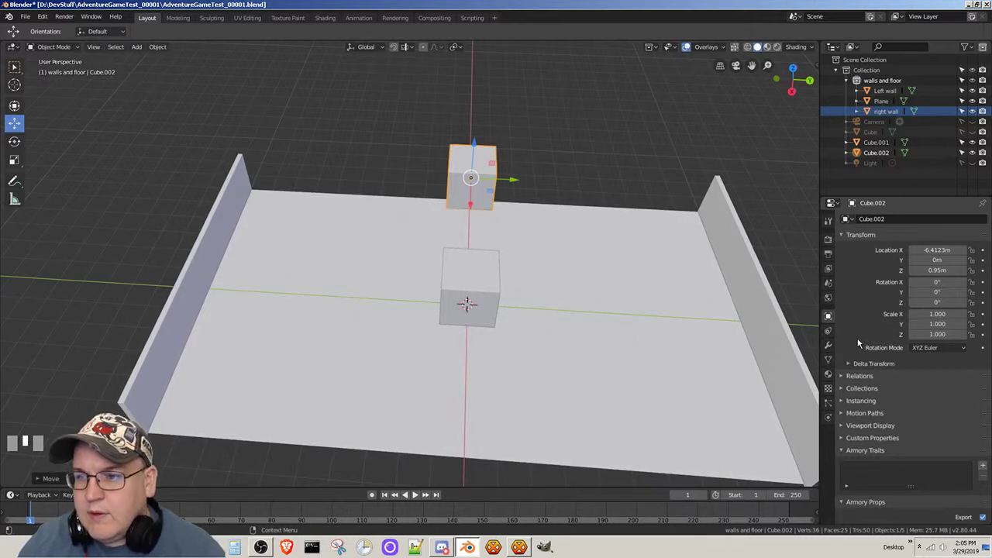
- Rename the duplicated cube at the floor's back edge as "back wall"
left_click(882, 157)
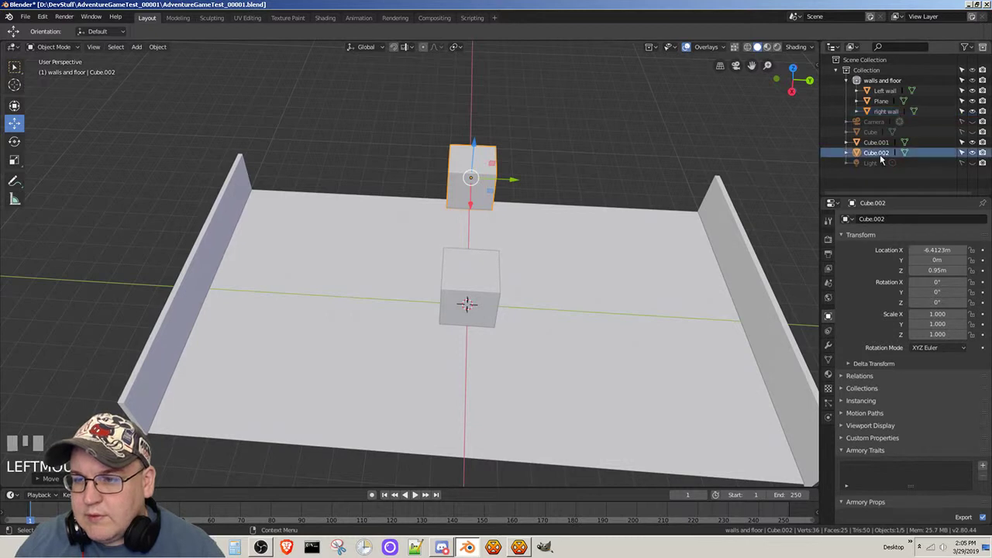
double_click(895, 217)
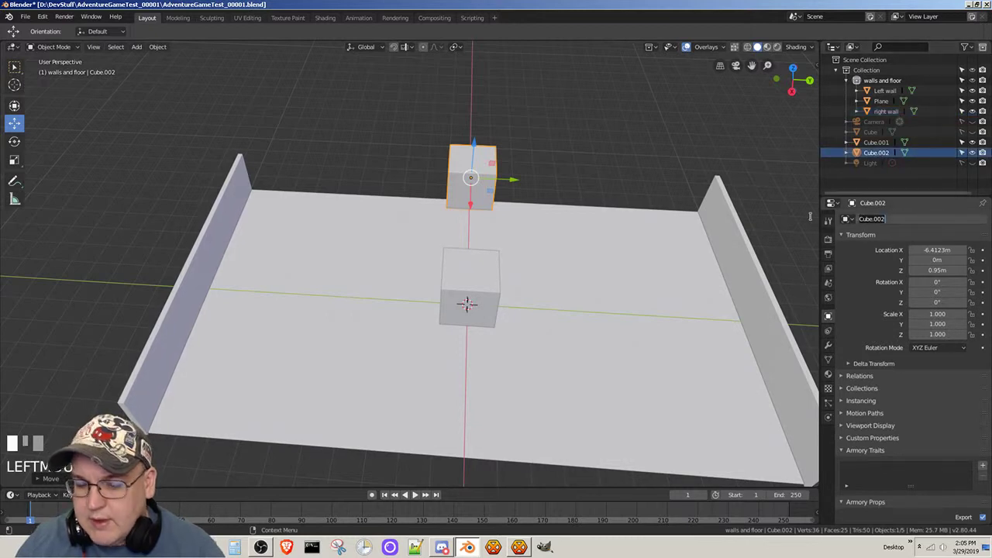
type("back wall")
key("Return")
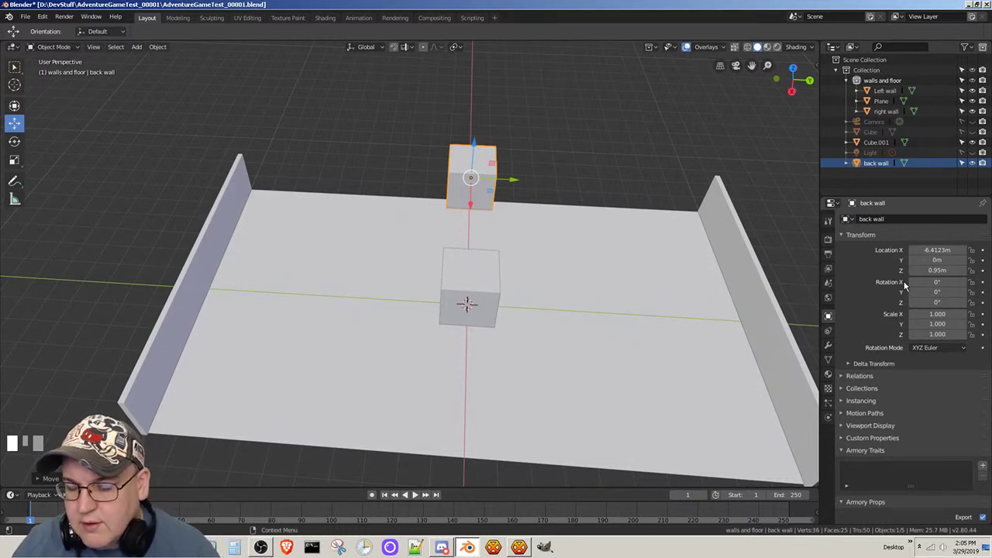
- Check the right wall's transform values and set the back wall's X location to -6.05 m
left_click(751, 262)
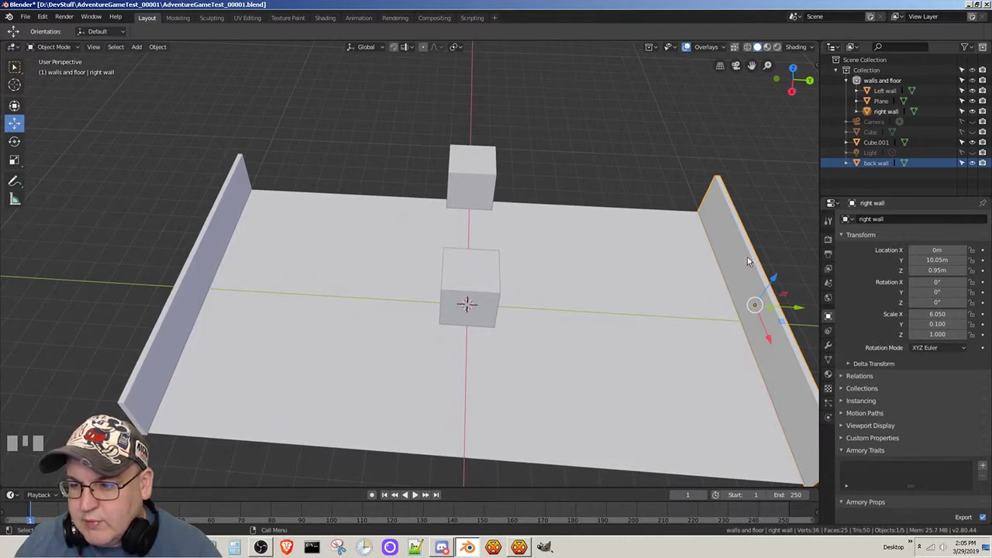
left_click(490, 180)
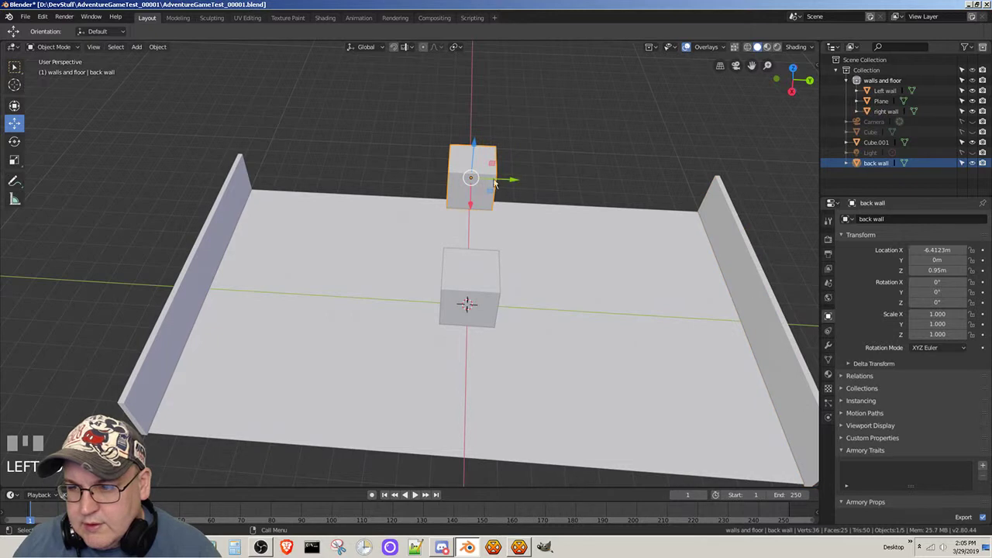
left_click(952, 250)
left_click(953, 252)
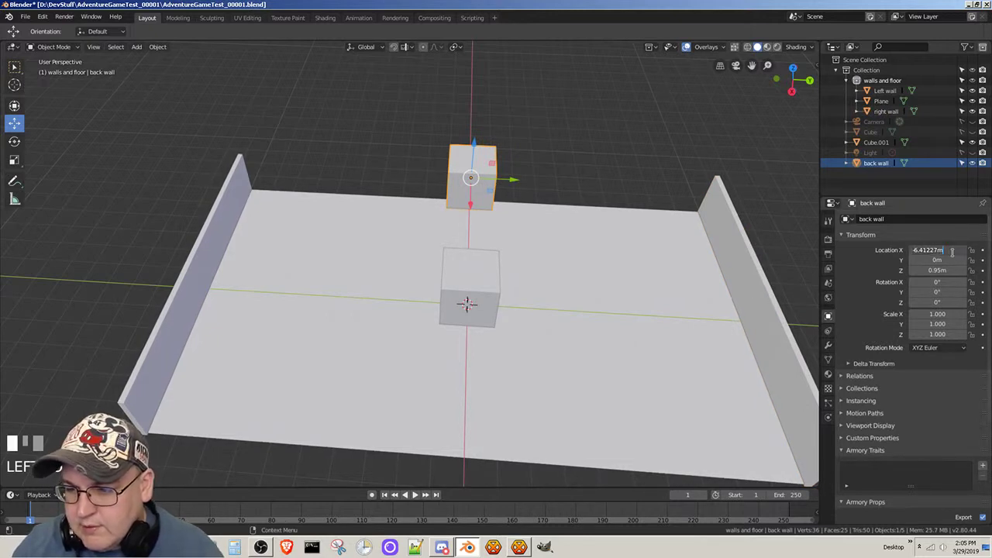
key("BackSpace")
key("BackSpace")
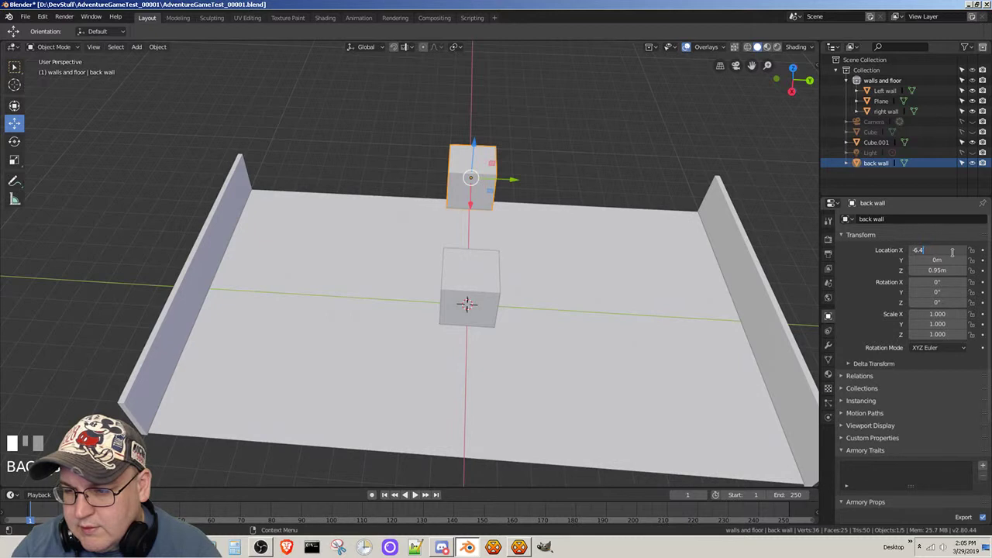
type("05")
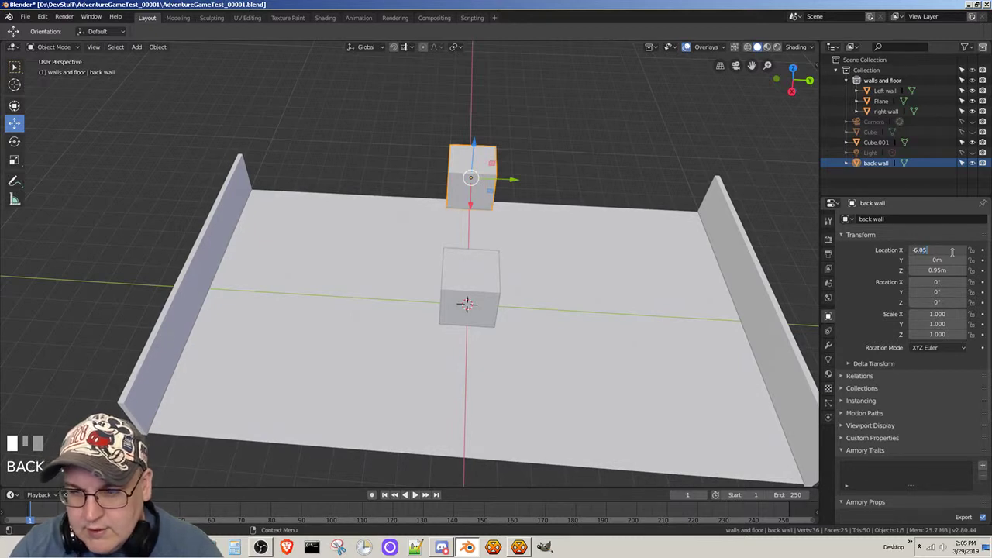
key("Return")
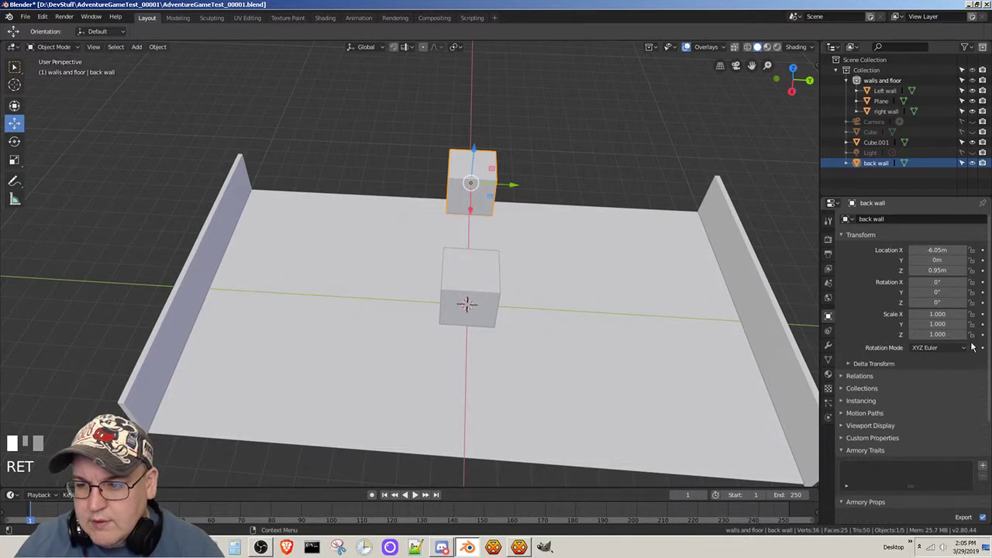
- Check the Left wall's scale and set the back wall's X scale to 0.1
left_click(885, 90)
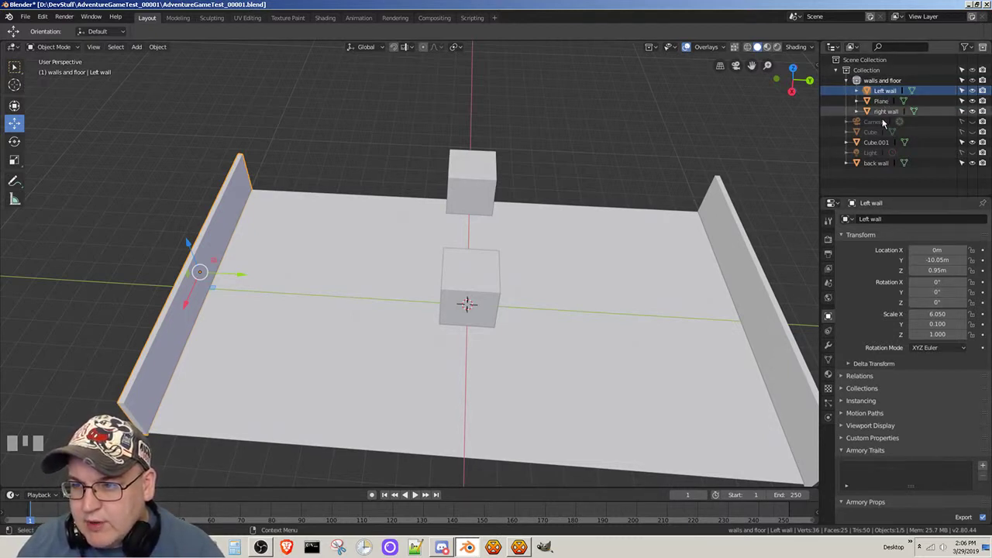
left_click(877, 163)
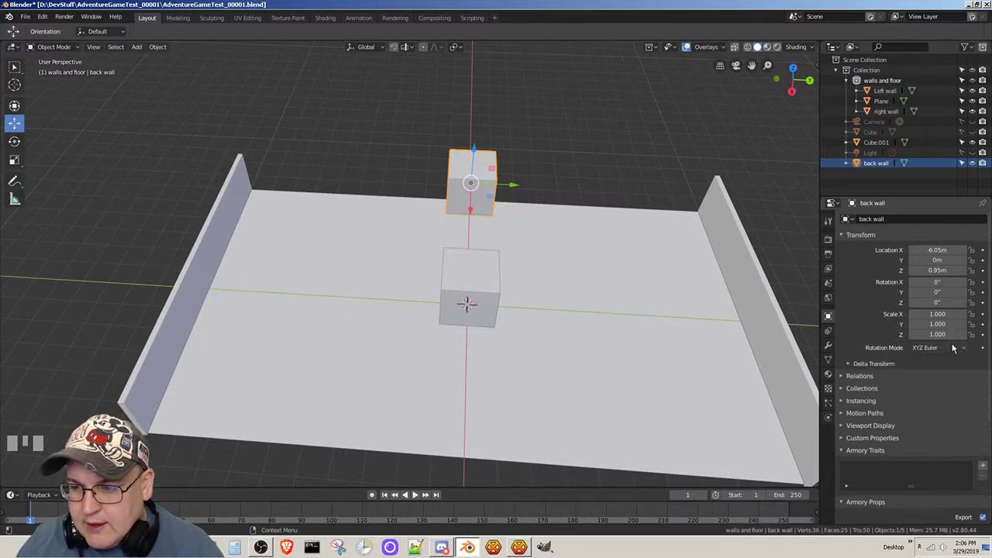
left_click(941, 314)
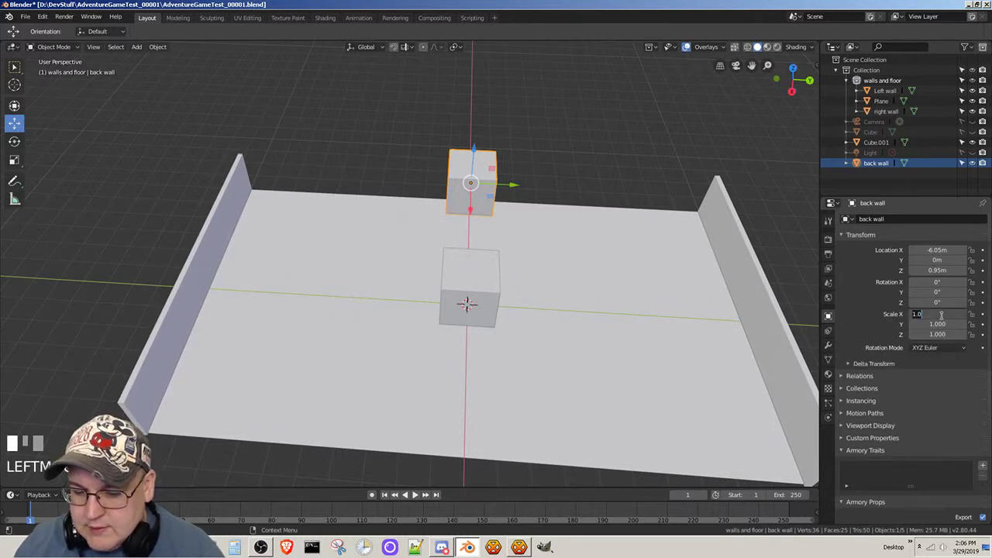
type("0.")
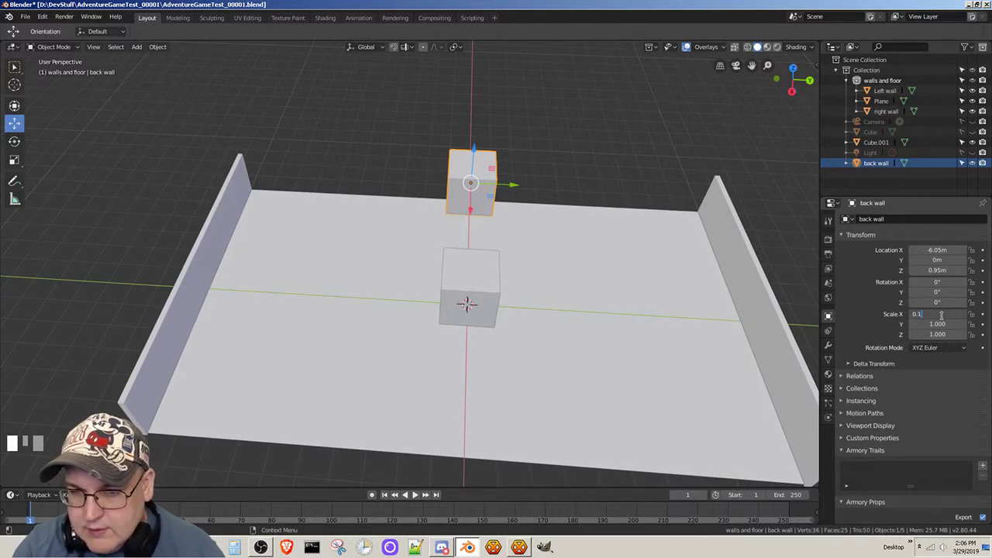
type("1")
key("Return")
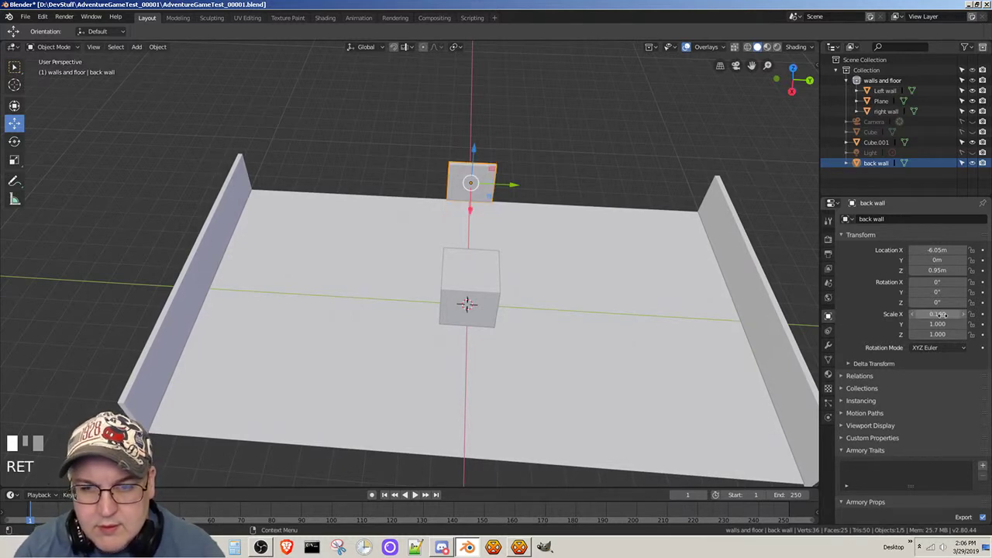
- Try a Y scale of 20 on the back wall
middle_click_drag(567, 247, 566, 327)
middle_click_drag(568, 321, 571, 271)
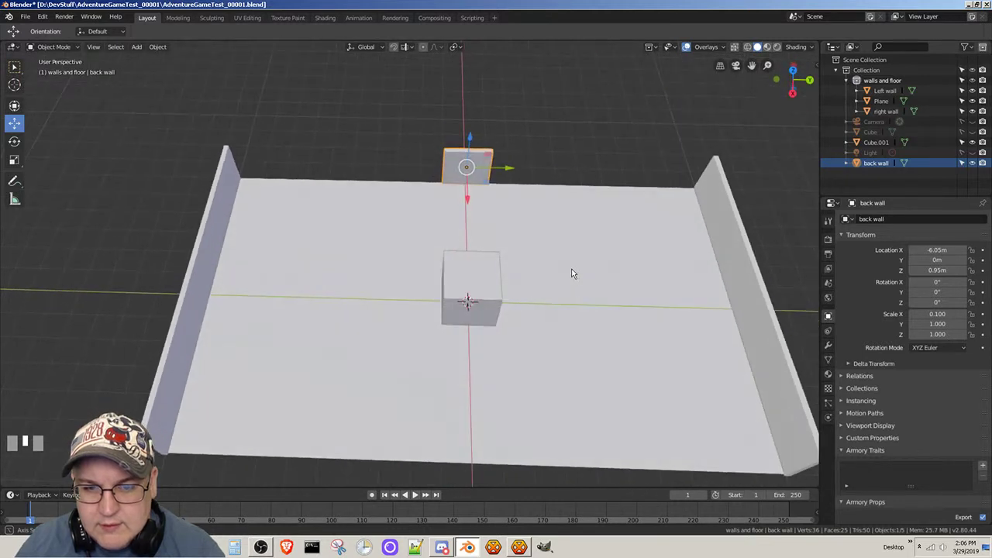
left_click(943, 324)
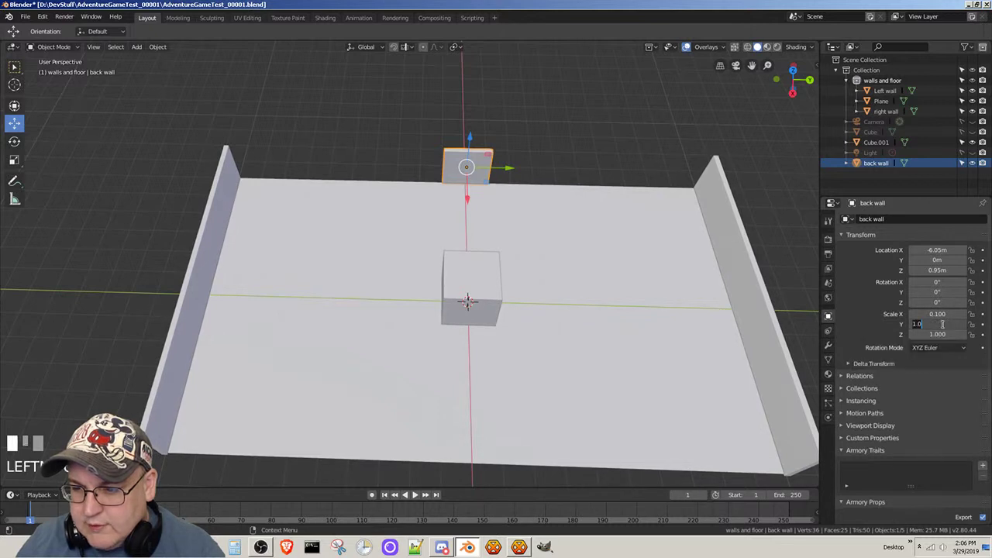
type("20")
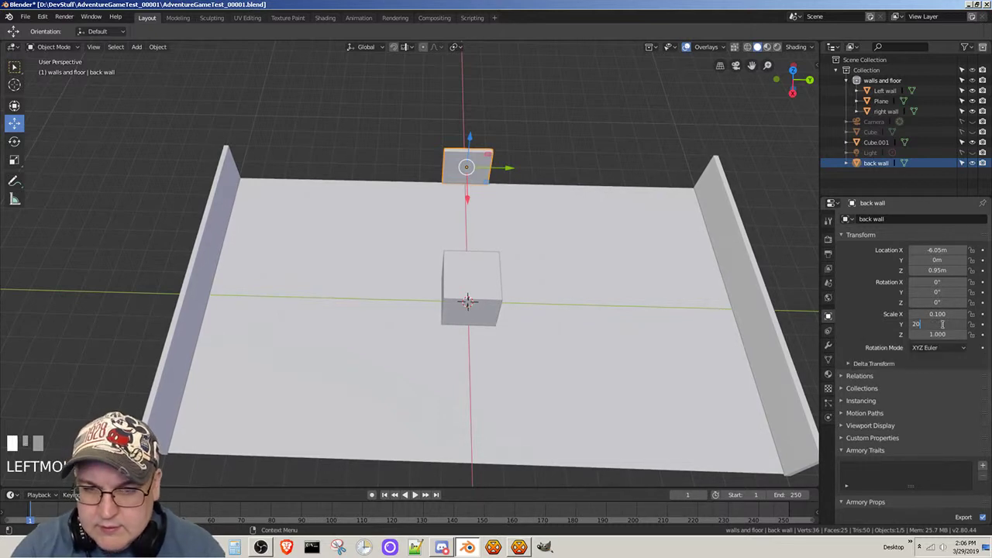
key("Return")
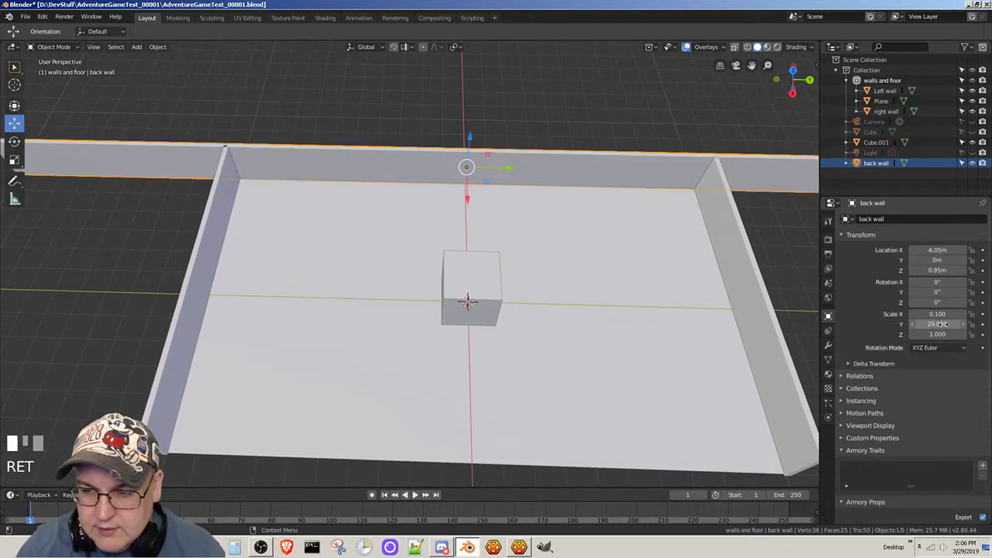
- Set the back wall's Y scale to 10 so it spans the floor's back edge
left_click(943, 324)
type("10")
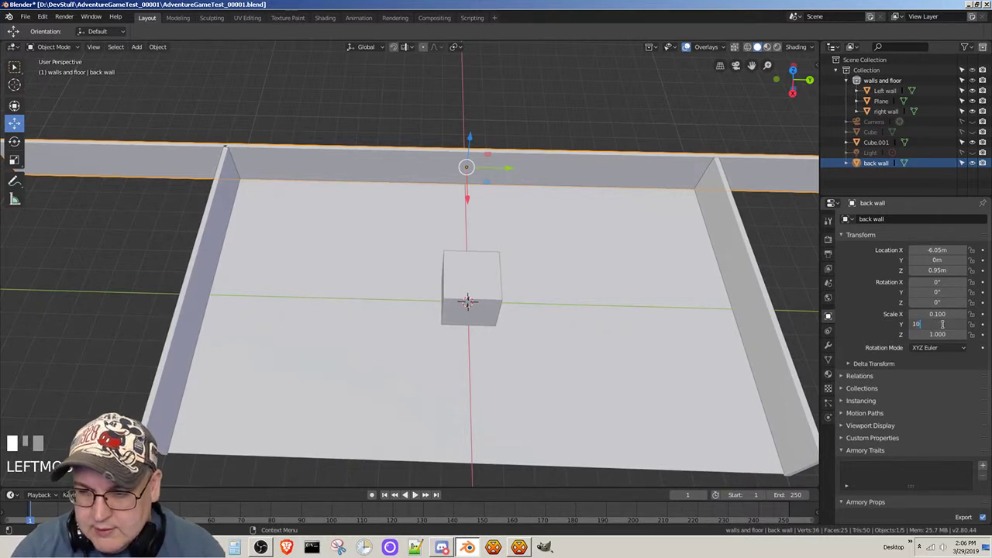
key("Return")
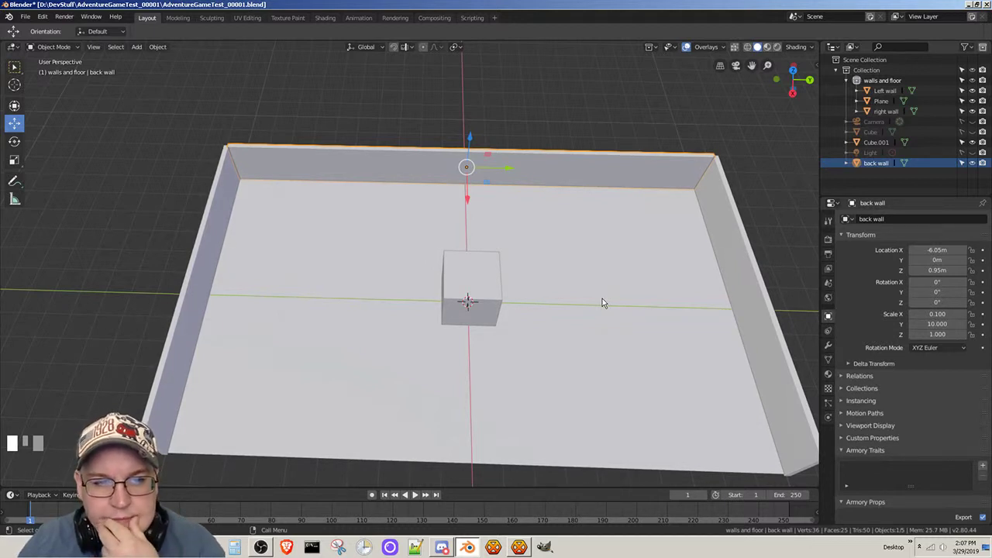
- Set the right wall's X scale to 6.1
left_click(763, 283)
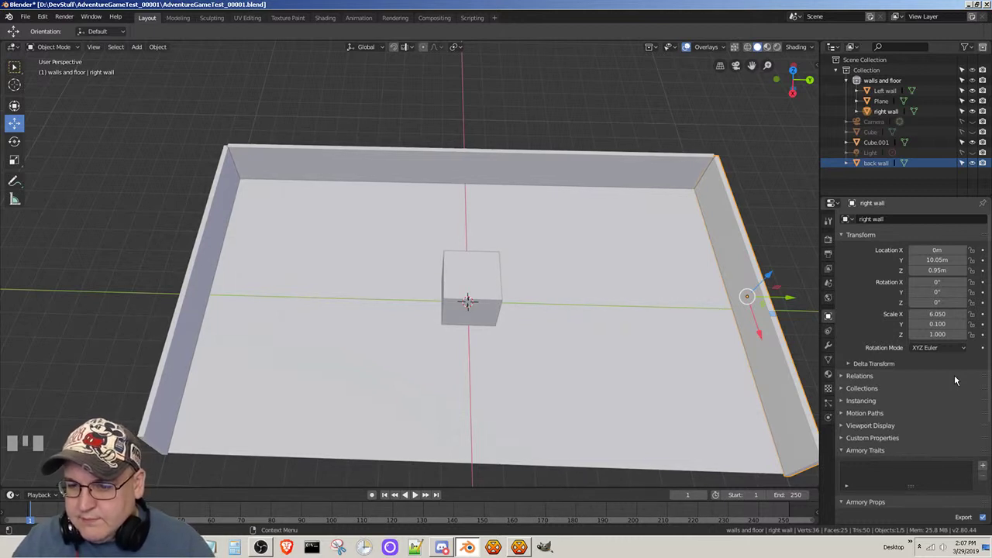
left_click(947, 315)
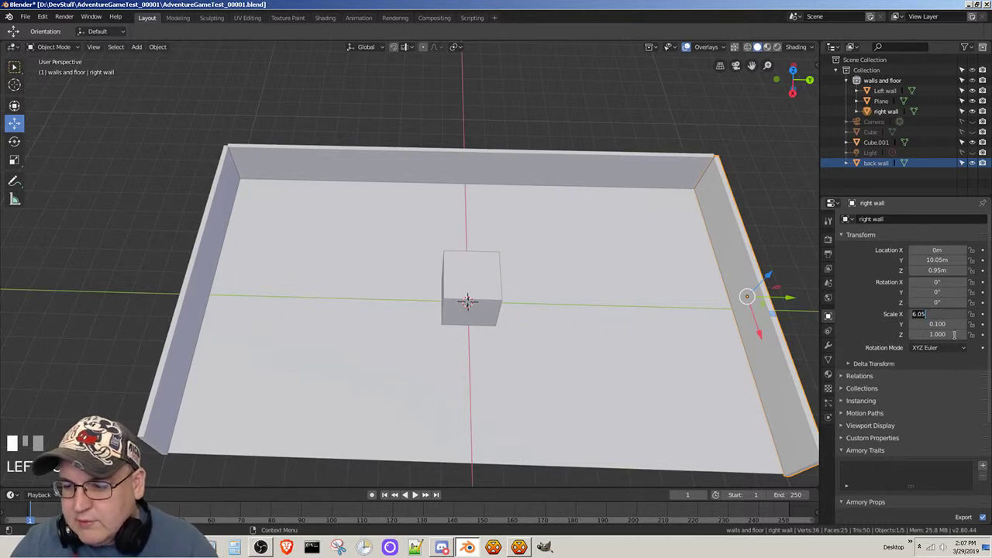
key("BackSpace")
key("BackSpace")
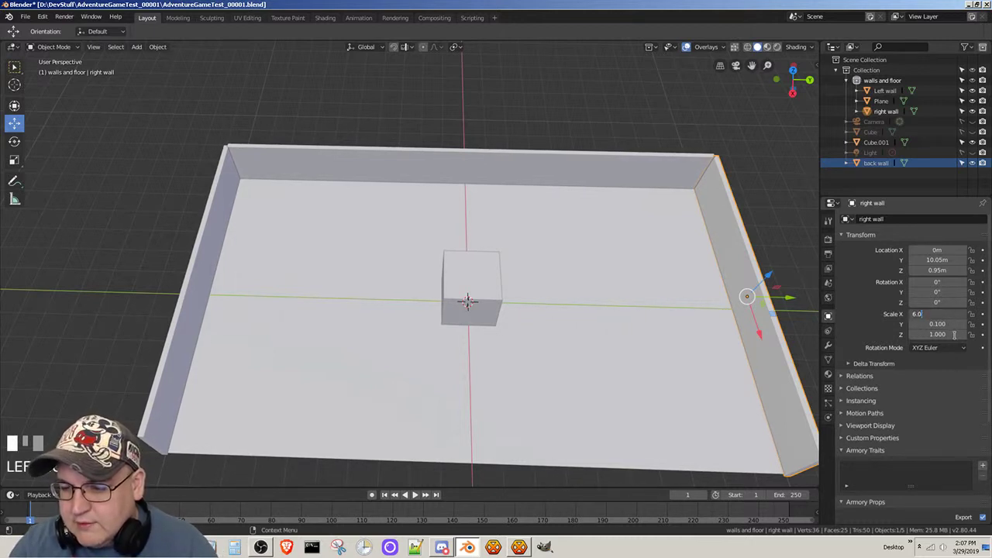
type("1")
key("Return")
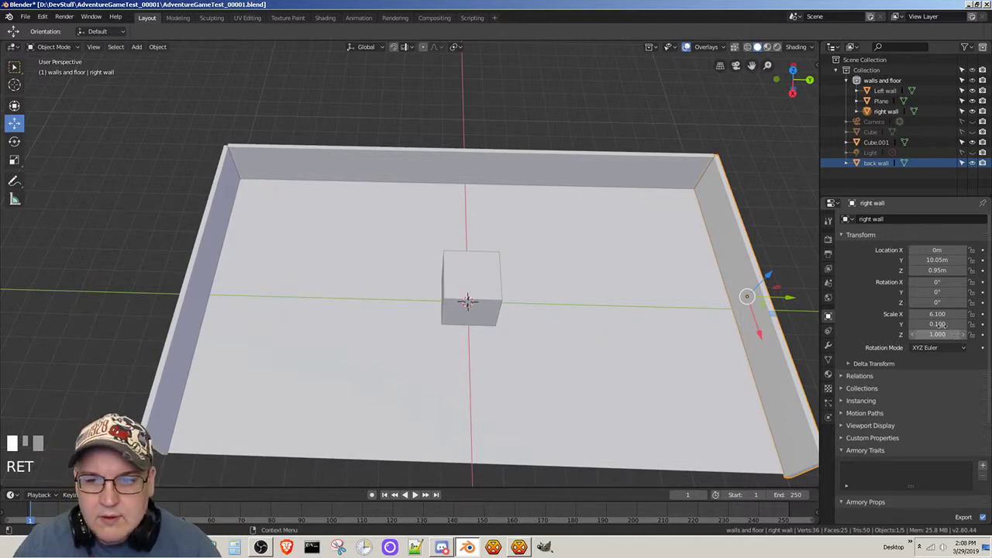
- Set the Left wall's X scale to 6.1
middle_click_drag(677, 281, 662, 259)
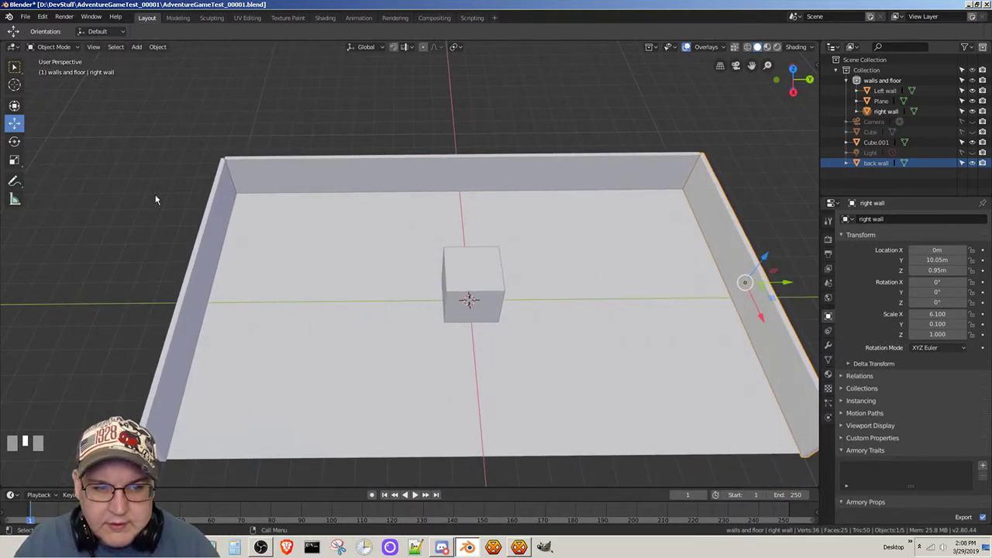
left_click(205, 231)
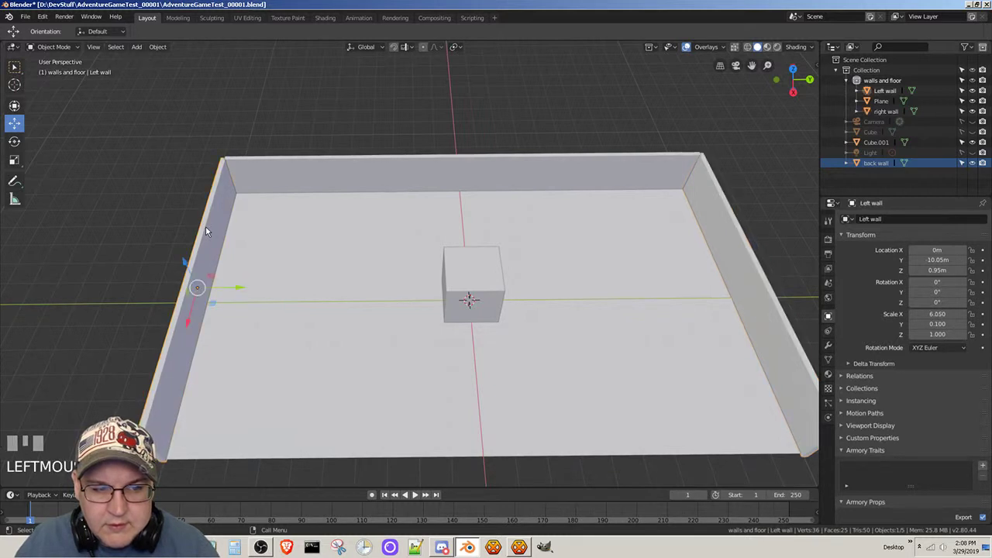
left_click(940, 314)
type("6.1")
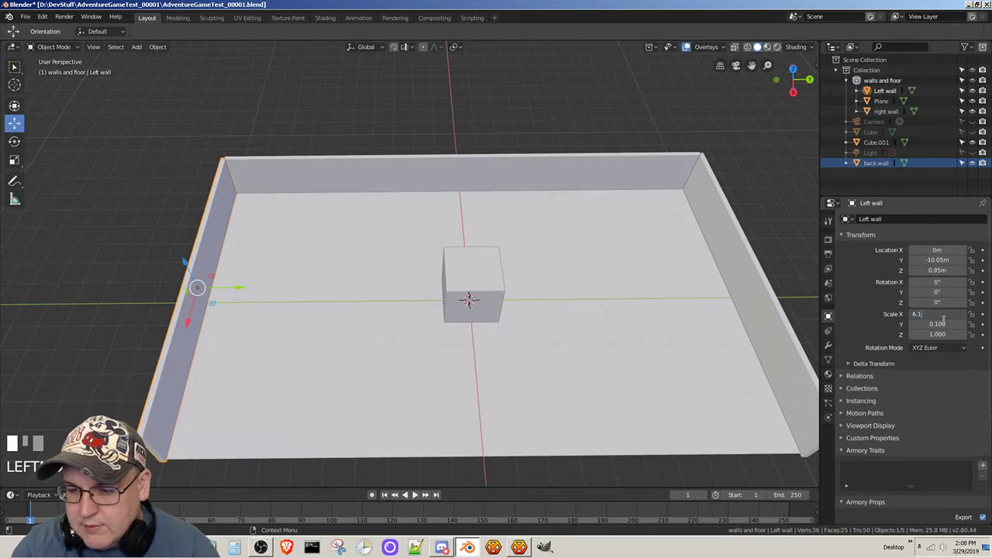
key("Return")
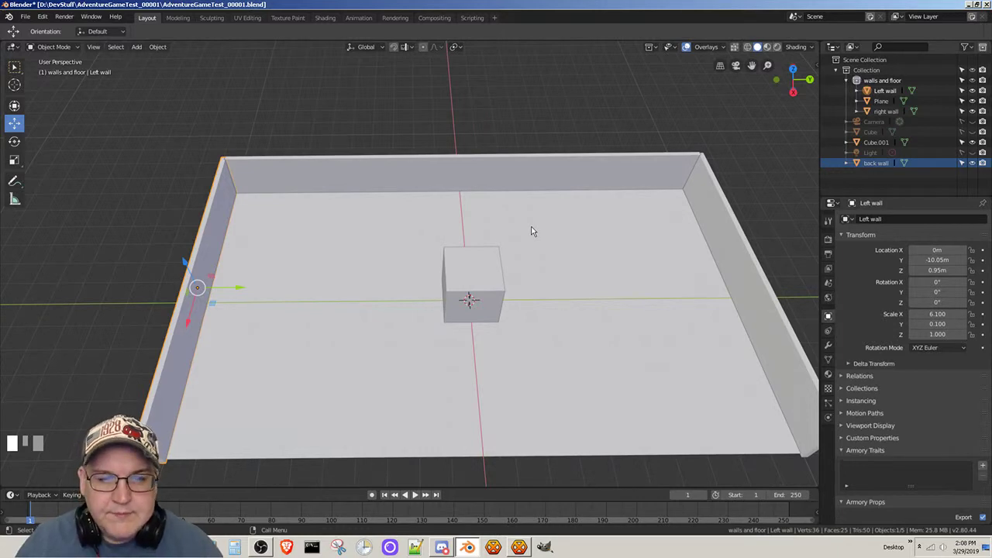
- Check the corner where the Left wall meets the back wall and set the Left wall's X scale to 6.15
middle_click_drag(507, 228, 510, 268)
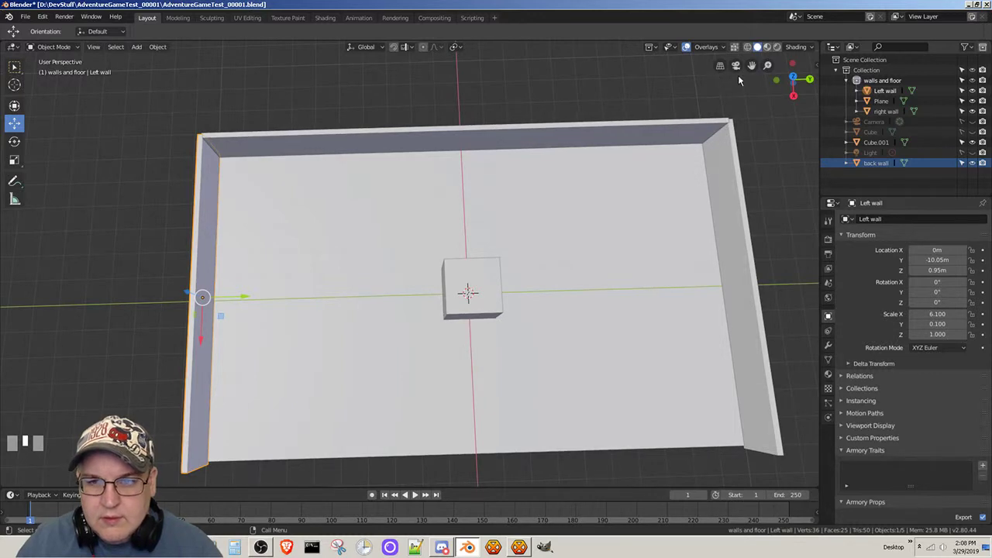
left_click_drag(751, 65, 661, 234)
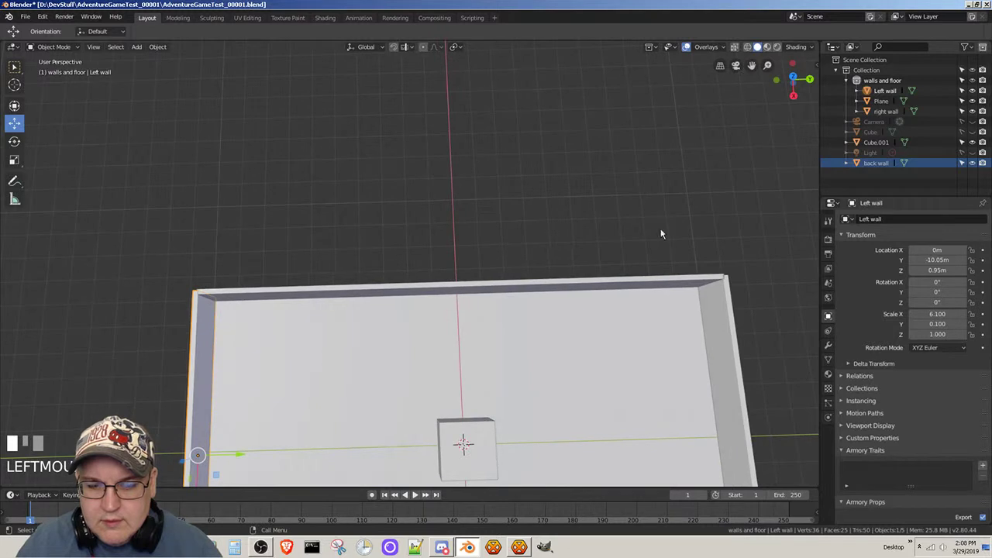
scroll(598, 202, "up", 3)
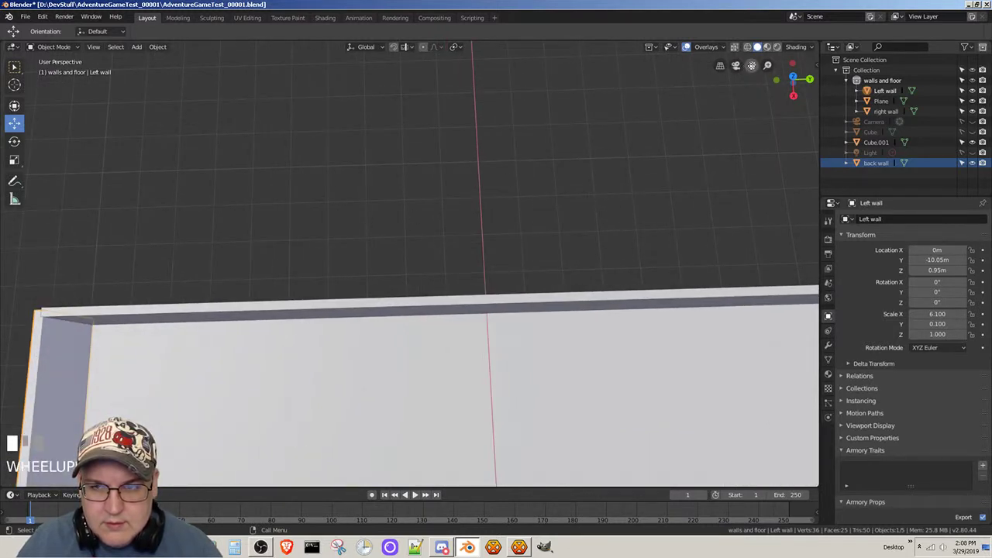
left_click_drag(751, 65, 334, 156)
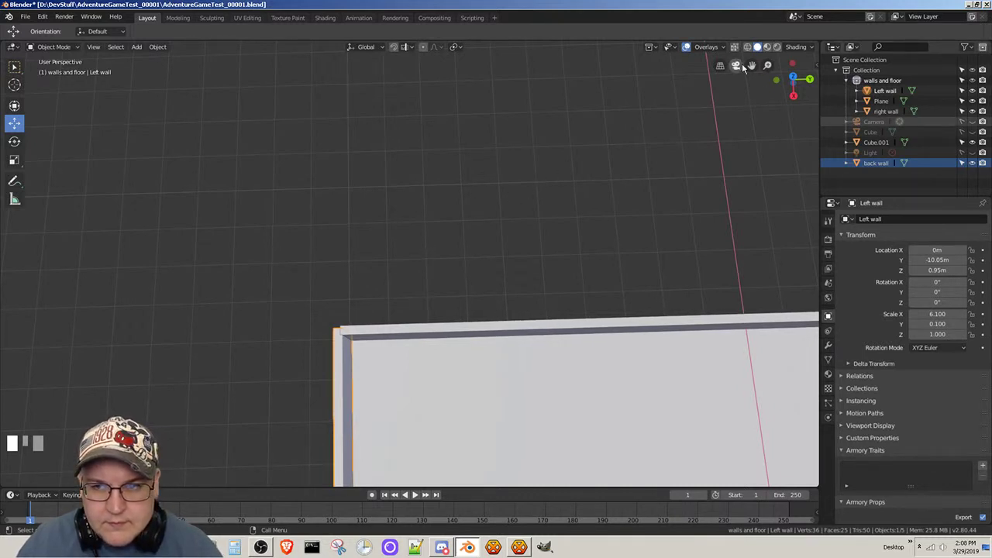
left_click_drag(751, 65, 858, 130)
scroll(361, 277, "up", 2)
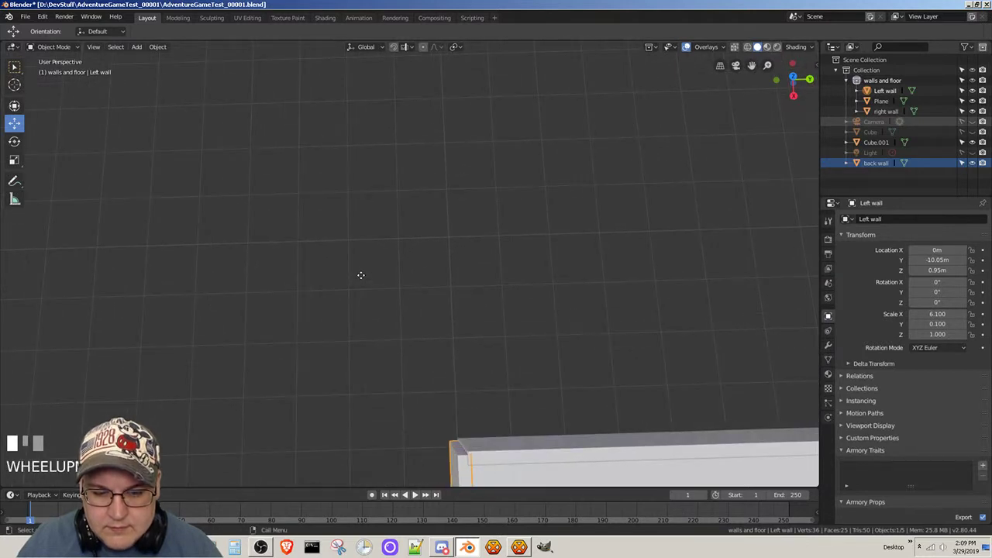
middle_click_drag(487, 313, 503, 374)
scroll(478, 344, "up", 1)
scroll(480, 344, "down", 1)
left_click_drag(752, 66, 671, 175)
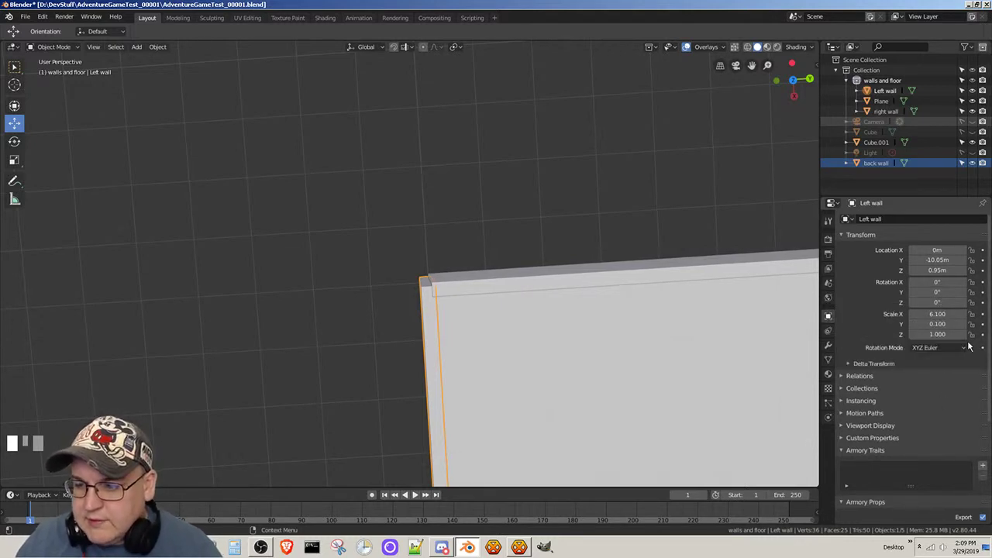
left_click(937, 314)
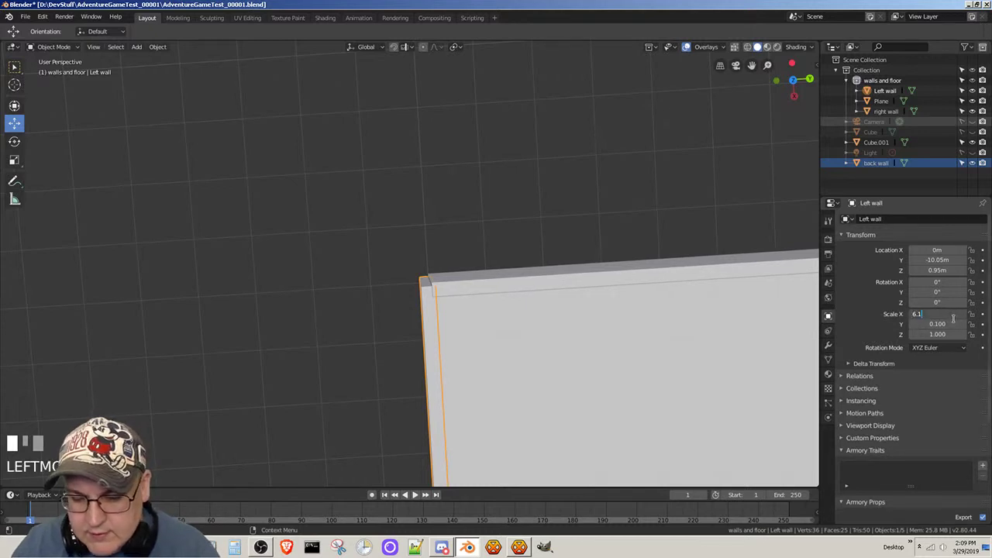
type("5")
key("Return")
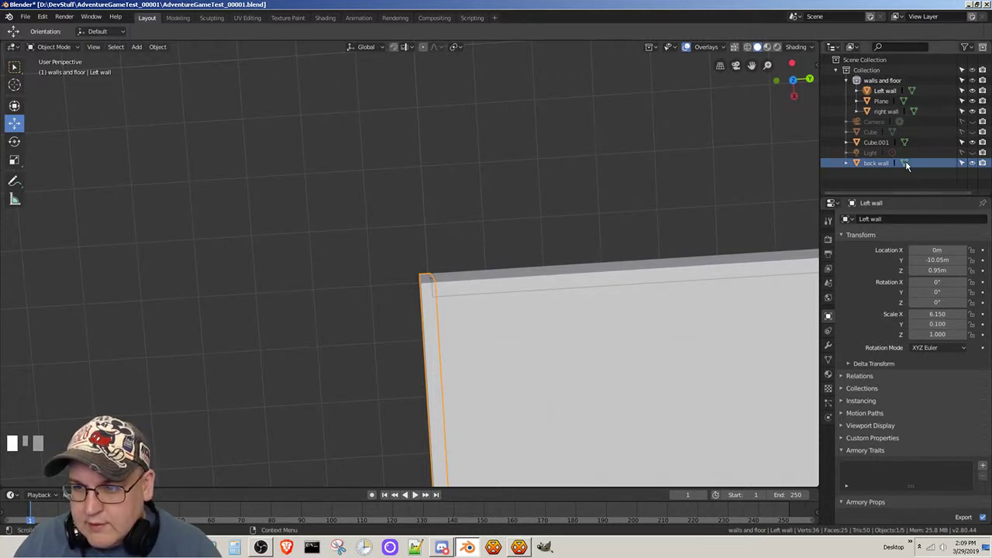
- Set the right wall's X scale to 6.15
left_click(878, 112)
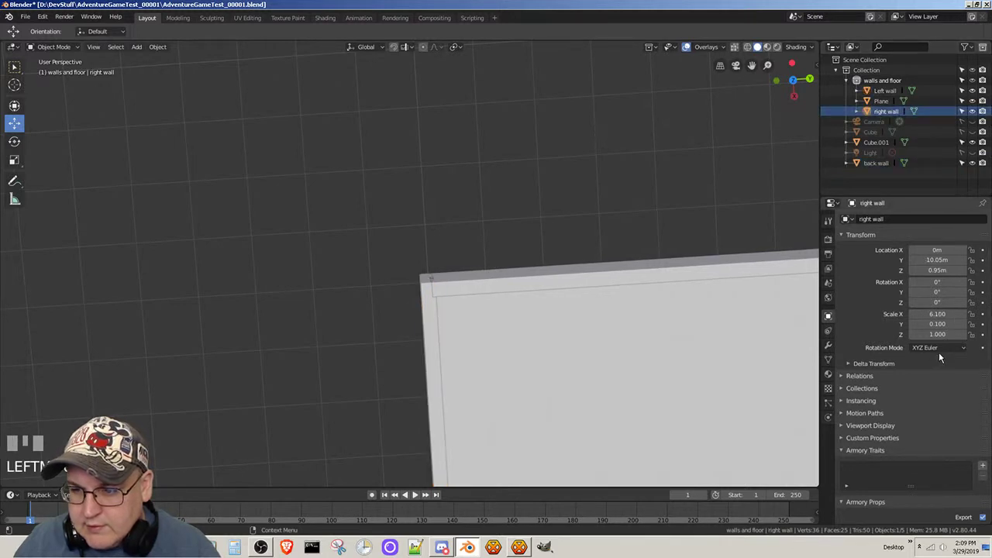
left_click(957, 314)
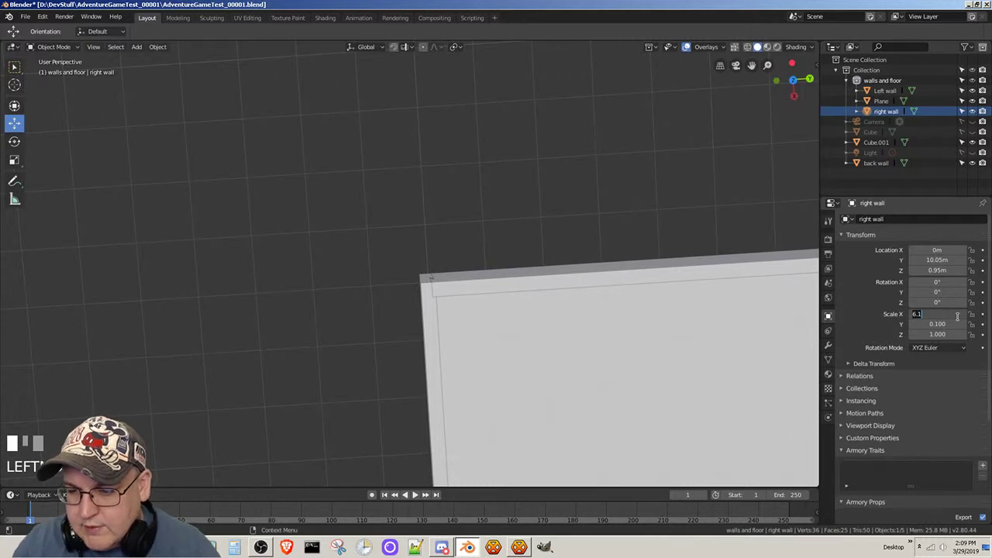
type("5")
key("Return")
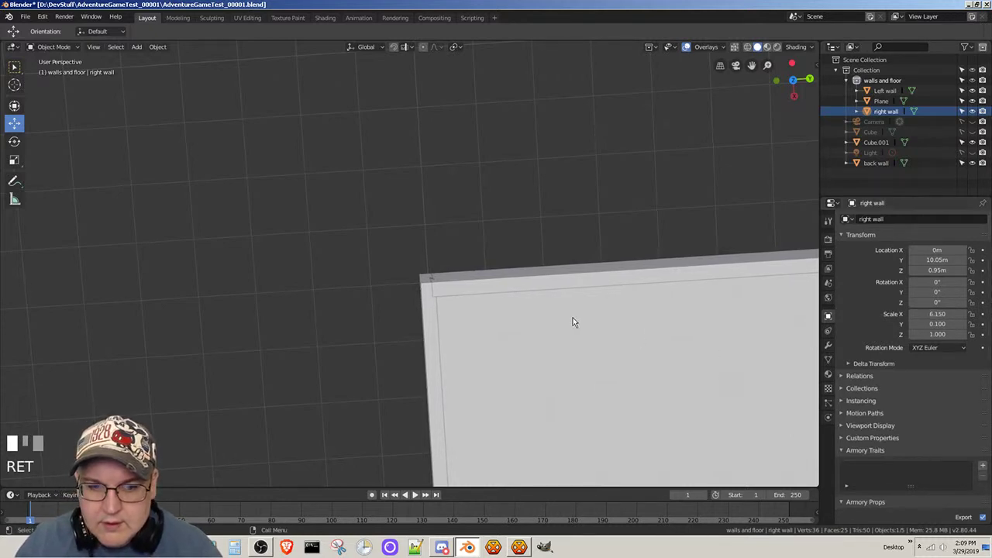
- Move the back wall object into the "walls and floor" collection and open the physics settings
middle_click_drag(571, 323, 549, 284)
middle_click_drag(646, 315, 640, 270)
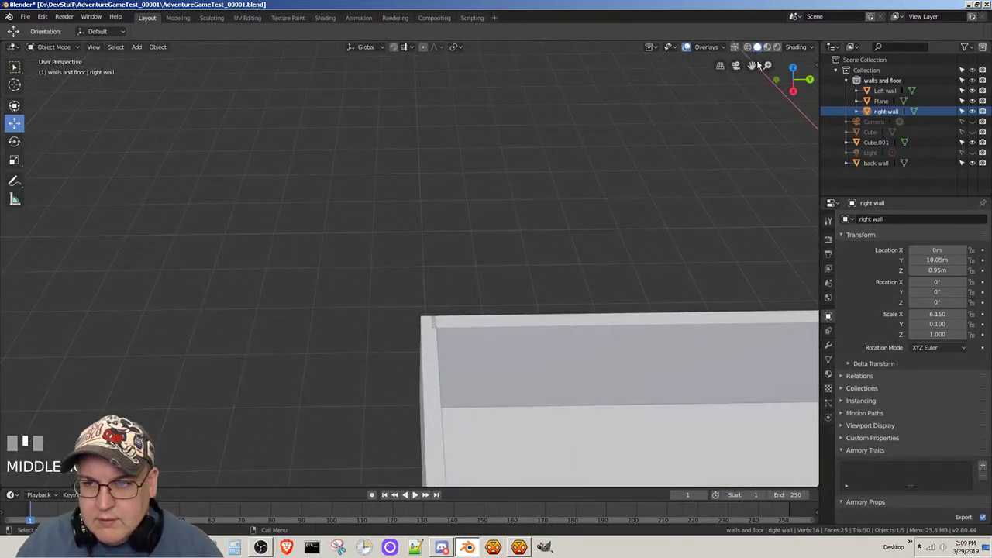
left_click_drag(751, 65, 593, 55)
scroll(765, 204, "down", 4)
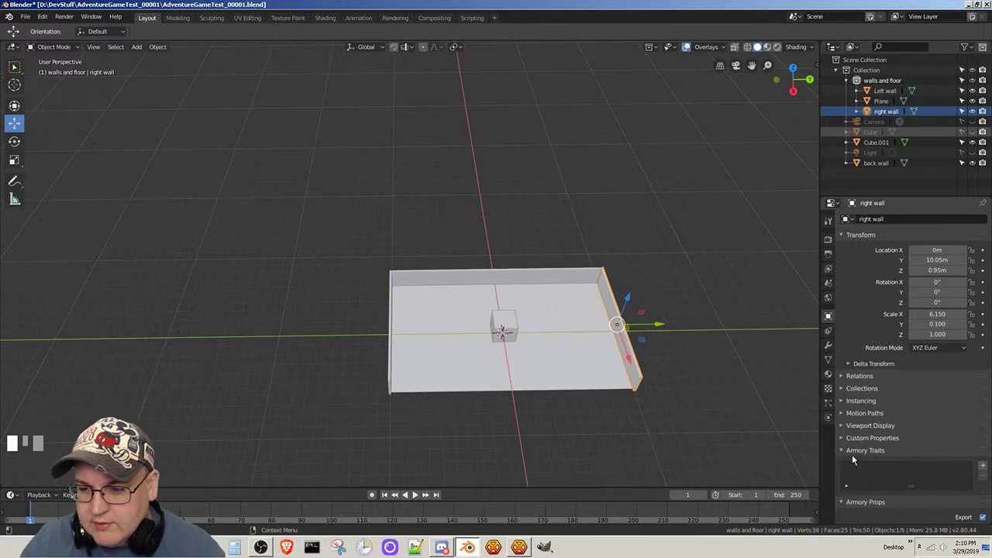
left_click(829, 419)
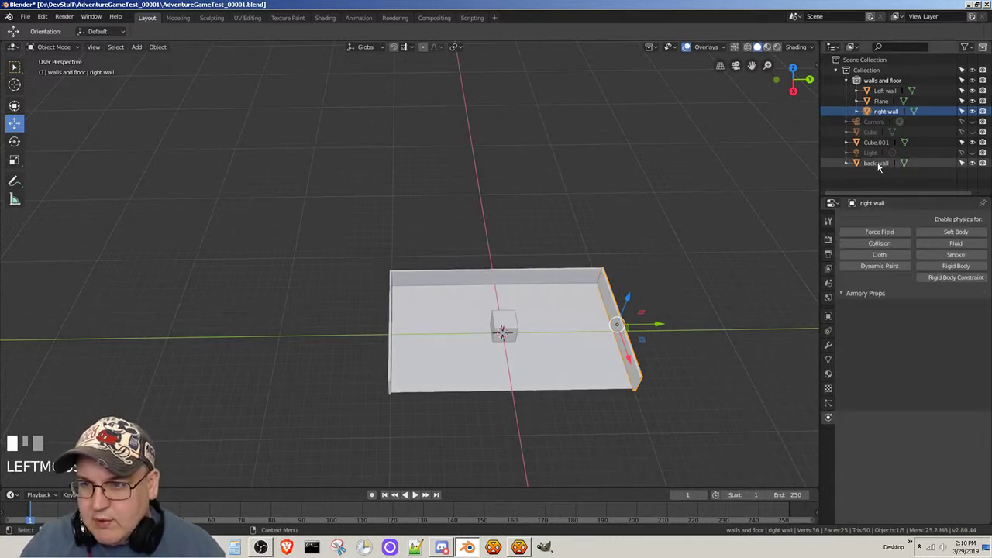
left_click_drag(877, 164, 881, 87)
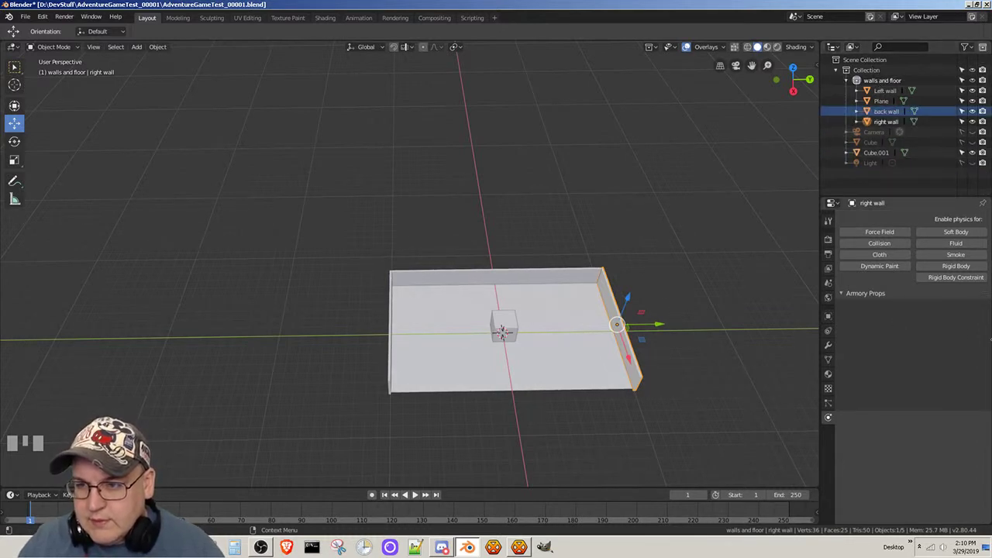
- Add a rigid body to the right wall with Dynamic turned off and a Box collision shape
left_click(946, 265)
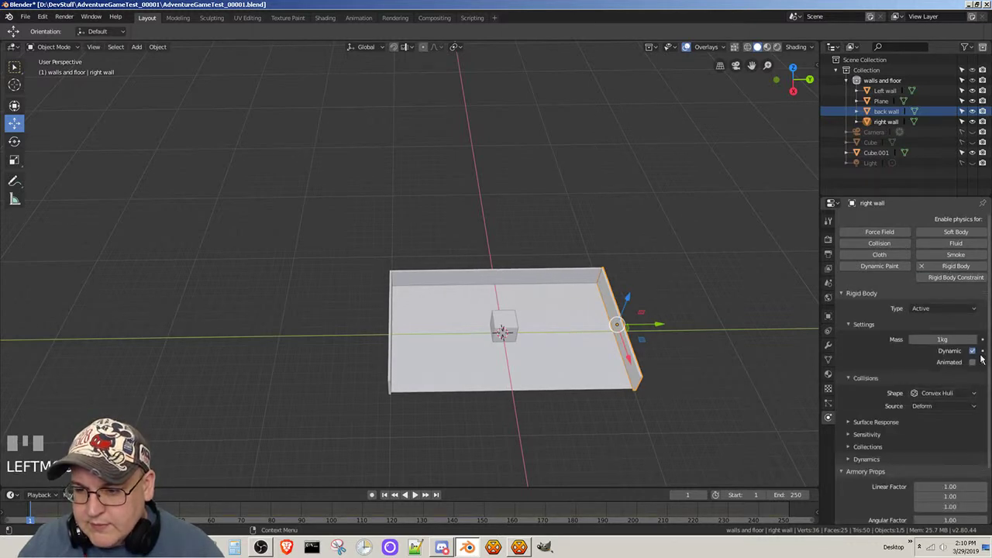
left_click(973, 351)
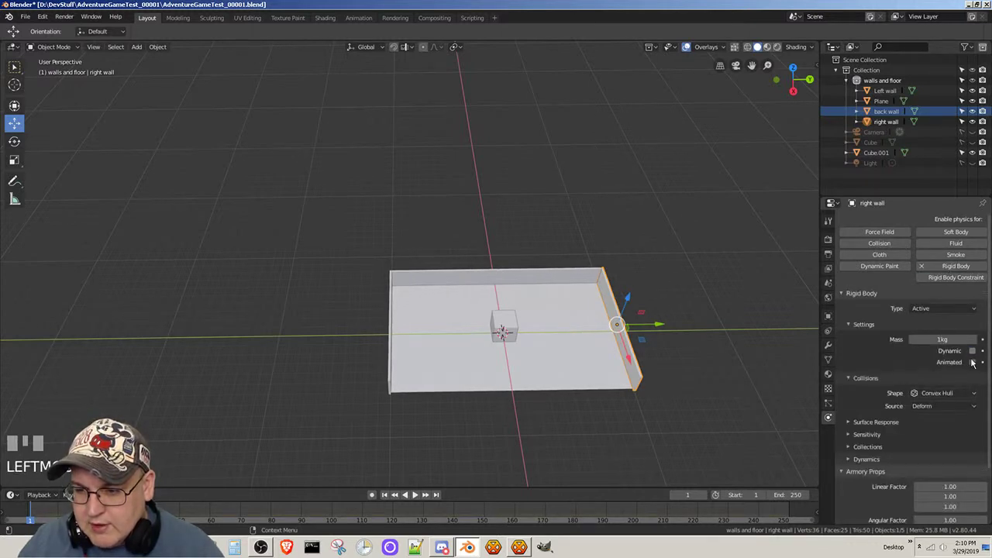
left_click(944, 393)
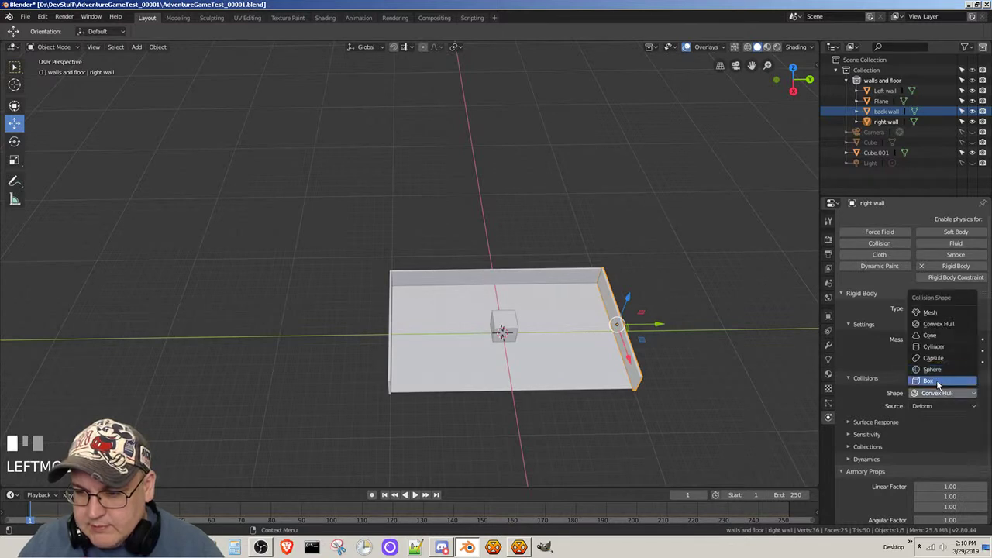
left_click(936, 380)
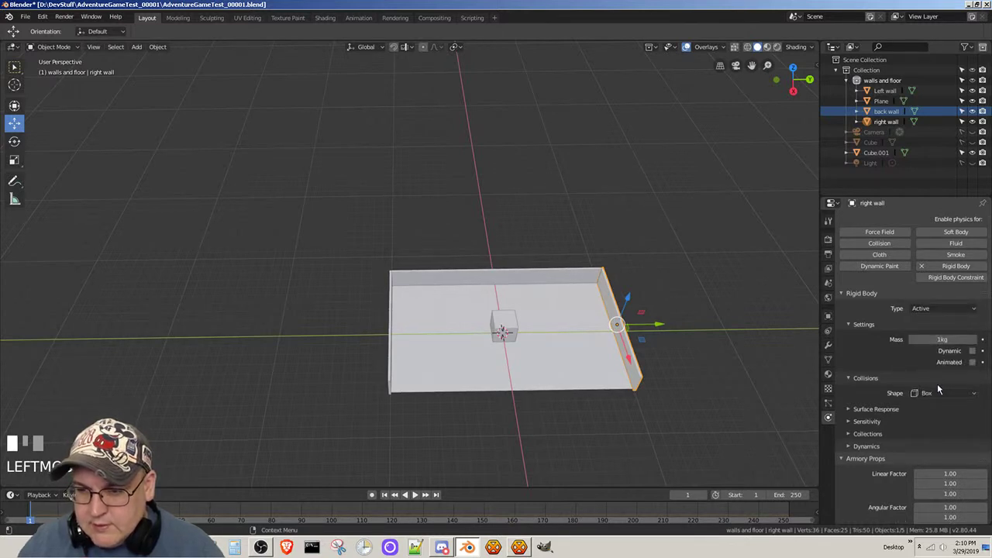
- Add a rigid body to the back wall with Dynamic turned off and a Box collision shape
left_click(523, 275)
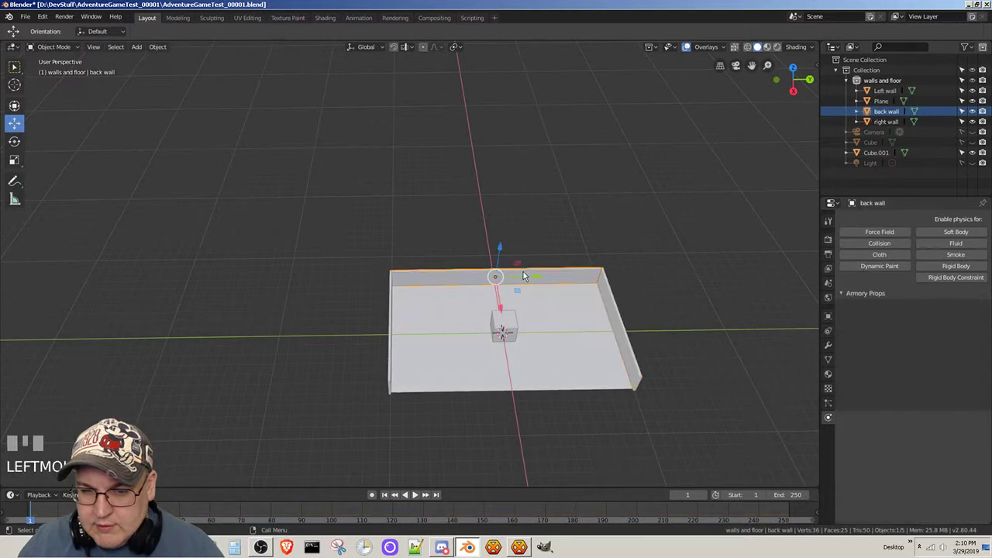
left_click(948, 266)
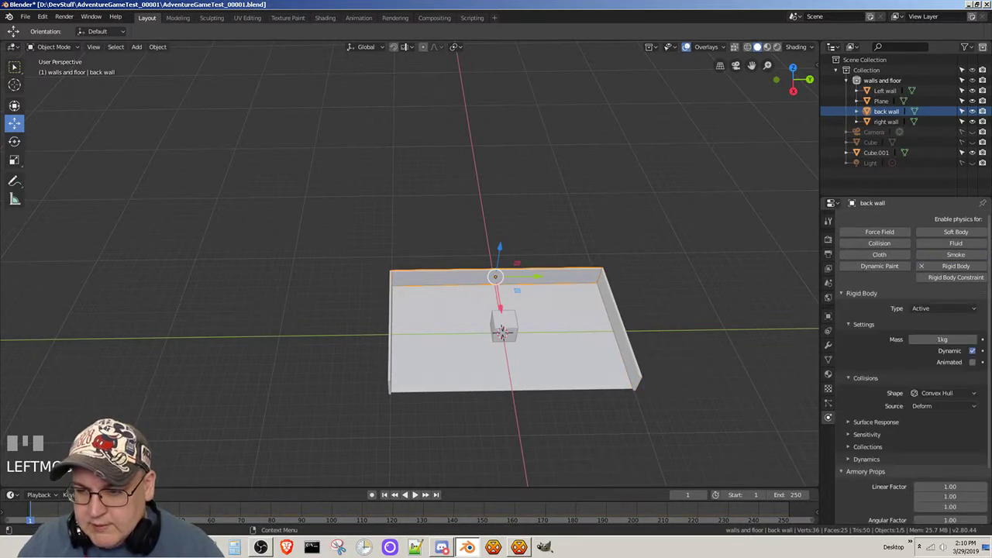
left_click(971, 350)
left_click(944, 393)
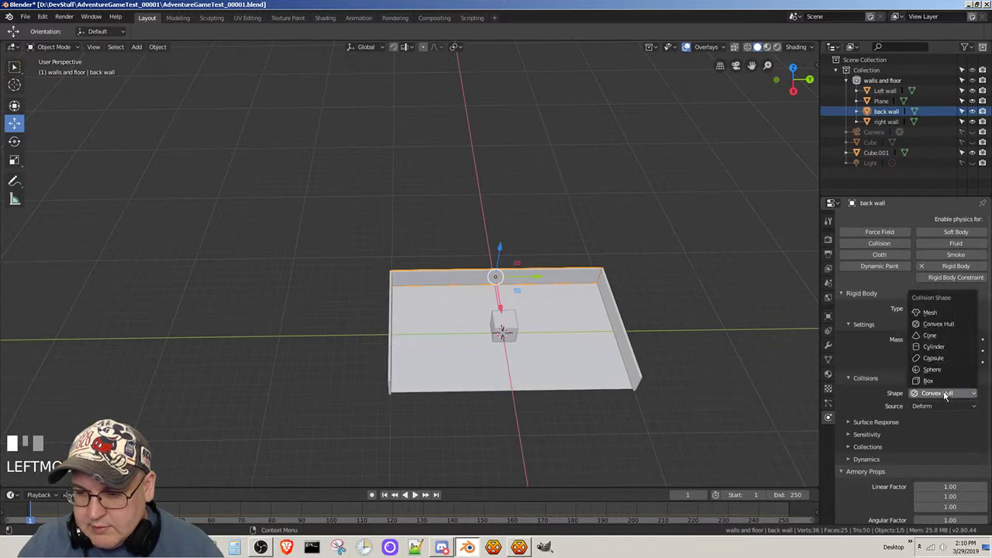
left_click(929, 381)
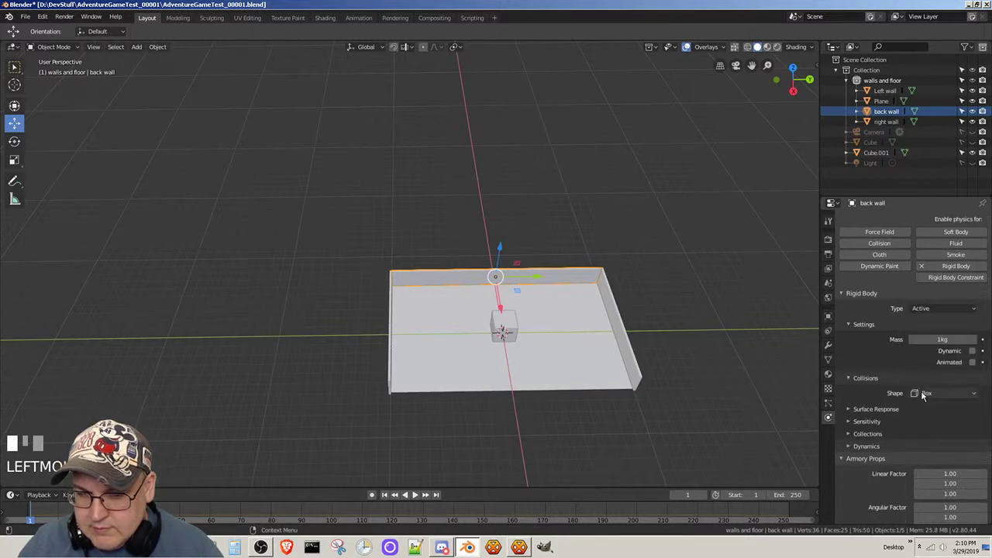
- Add a rigid body to the Left wall with Dynamic turned off and a Box collision shape, and save the file
left_click(392, 302)
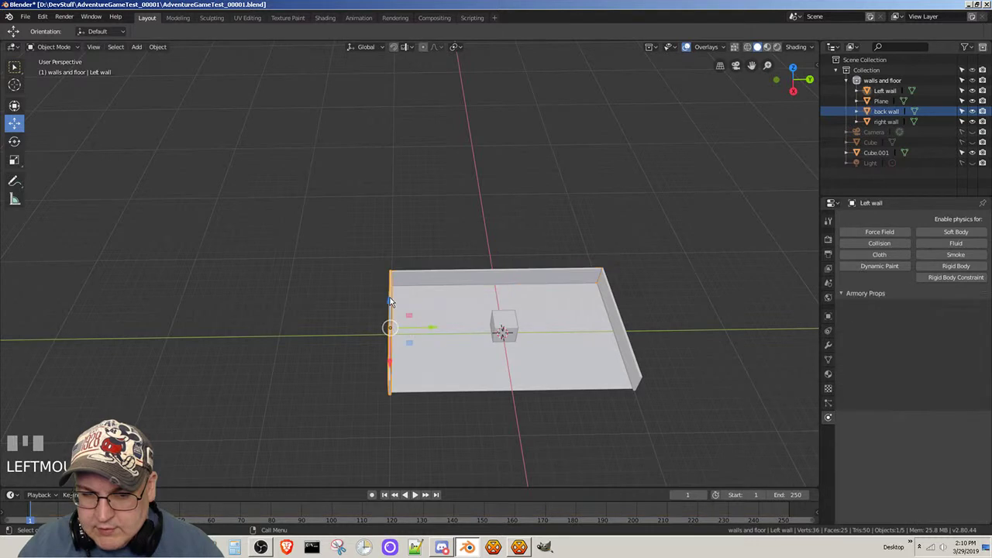
left_click(955, 266)
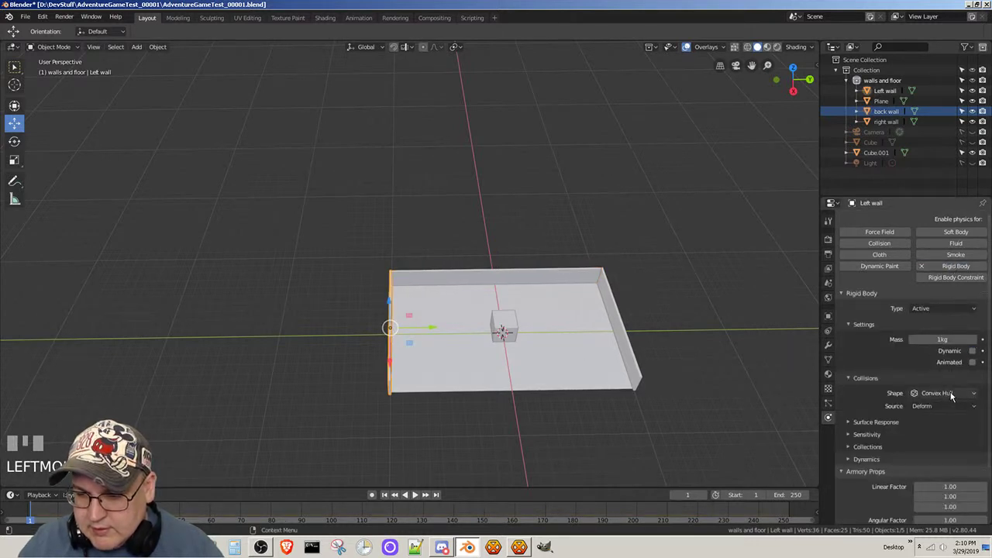
left_click(952, 394)
left_click(945, 381)
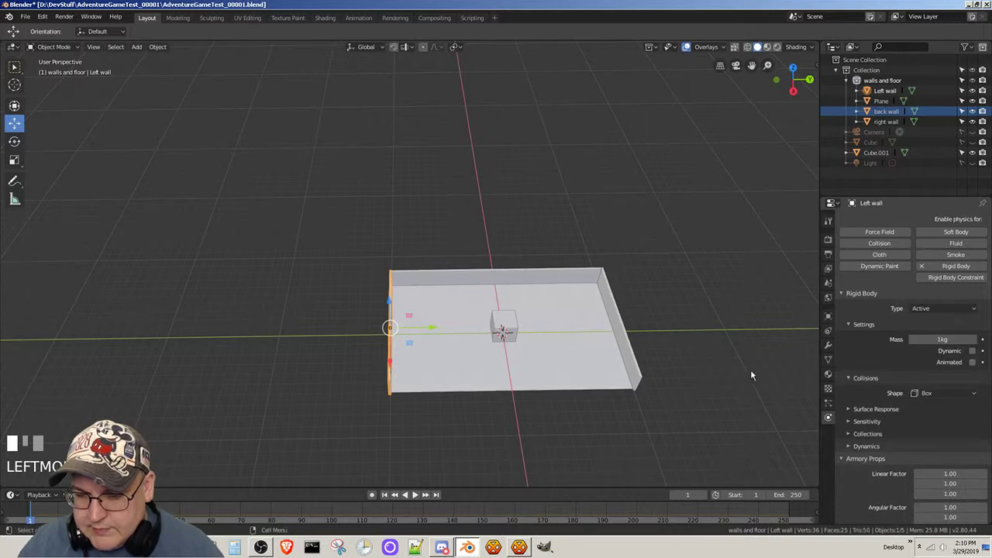
key("ctrl+s")
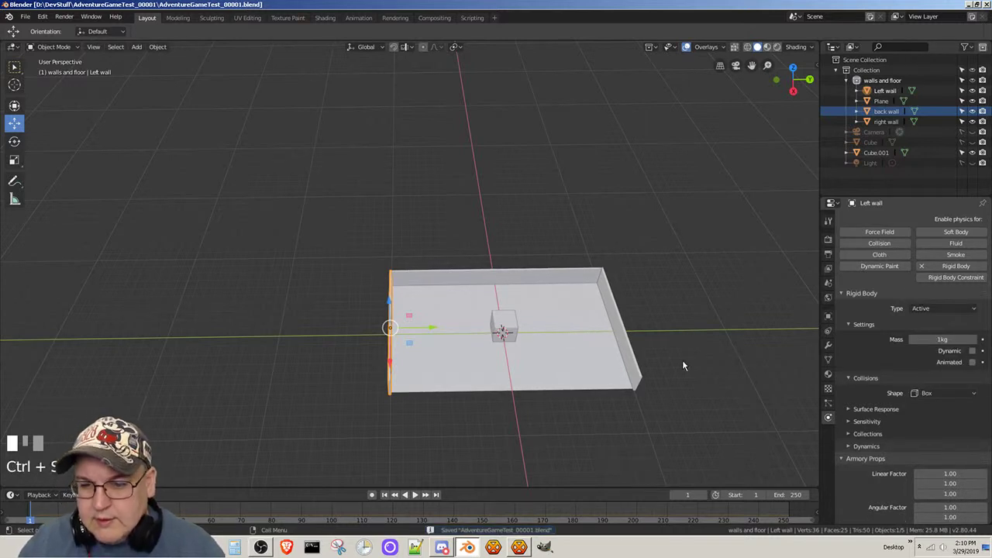
- Move Cube.001 along the X axis from the room's centre to the middle of the back wall and save the file
middle_click_drag(655, 396, 632, 348)
scroll(581, 355, "up", 5)
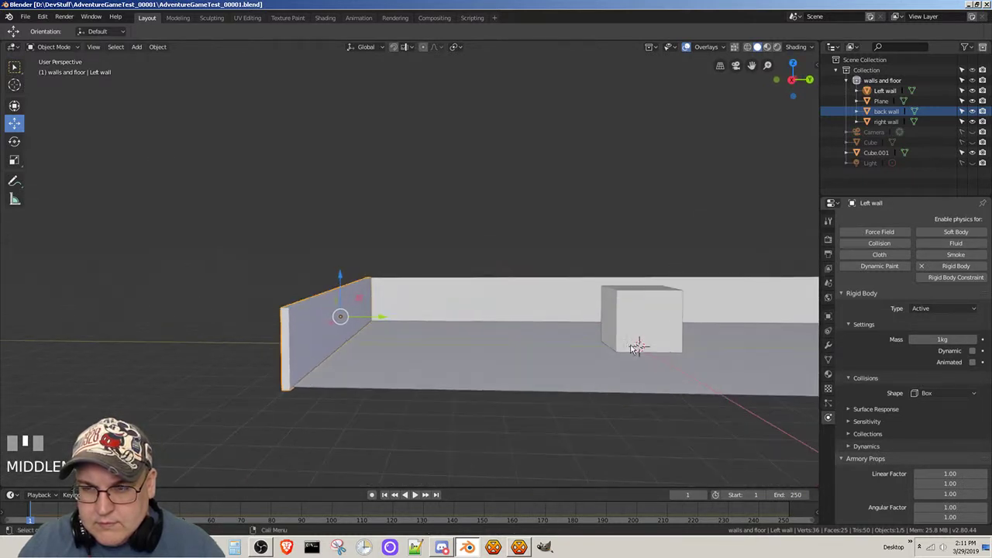
left_click_drag(751, 65, 544, 87)
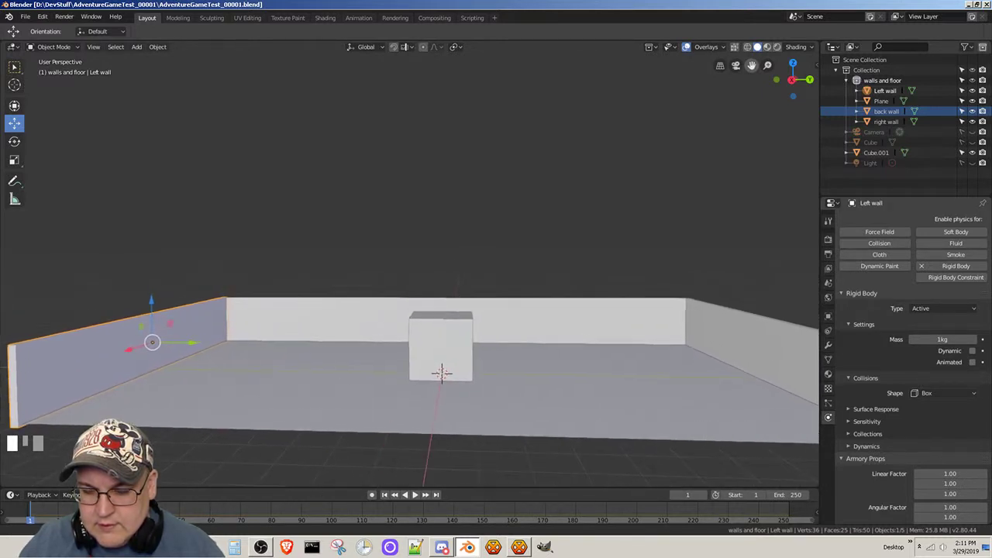
left_click(444, 332)
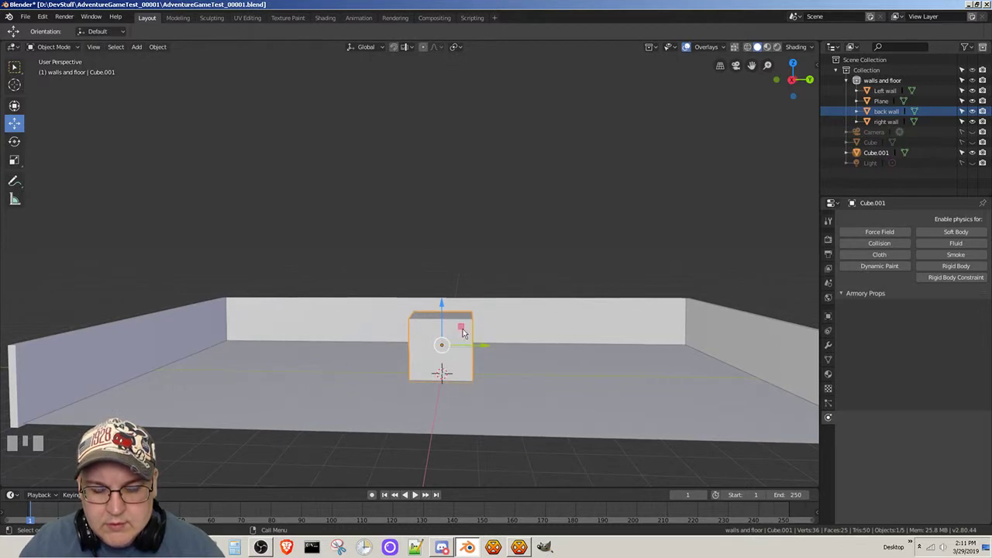
middle_click_drag(462, 383, 468, 442)
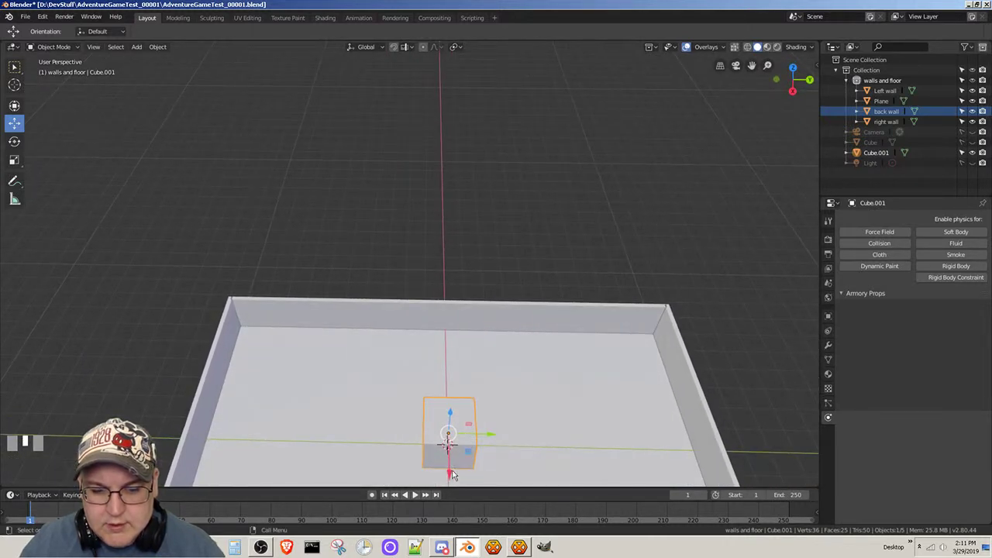
left_click_drag(454, 475, 461, 351)
middle_click_drag(511, 381, 508, 327)
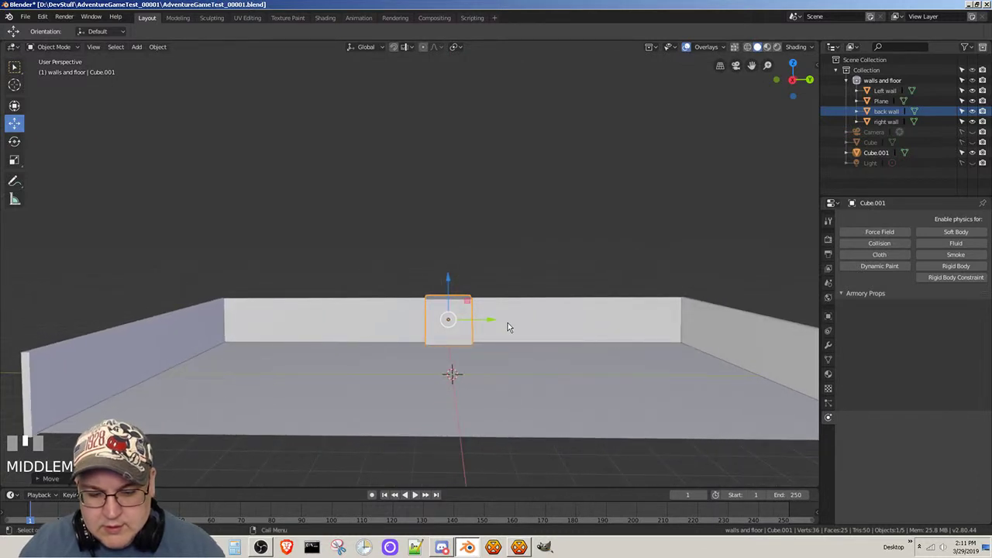
key("ctrl+s")
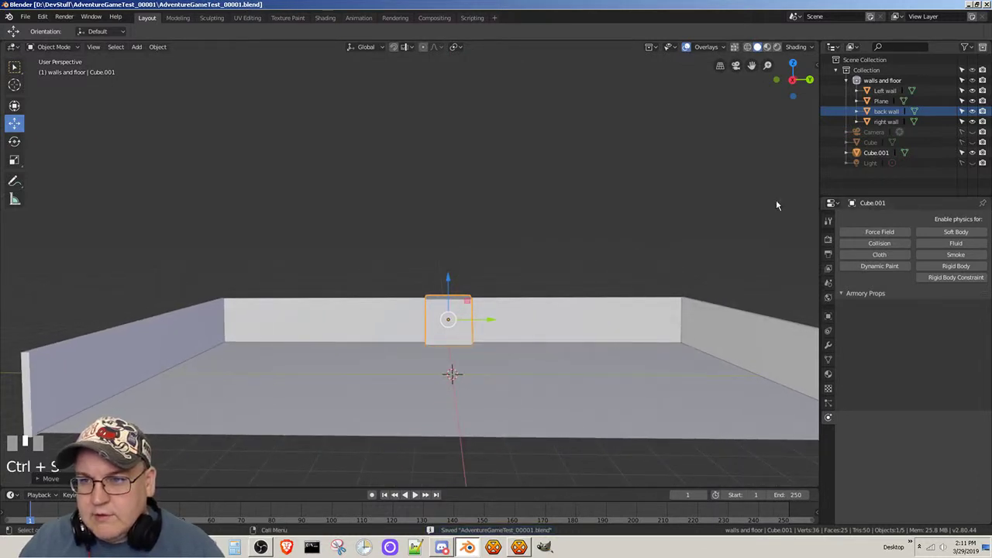
- Run the game and fly the camera around the room to examine the walls, the large cube and the small player block
key("F5")
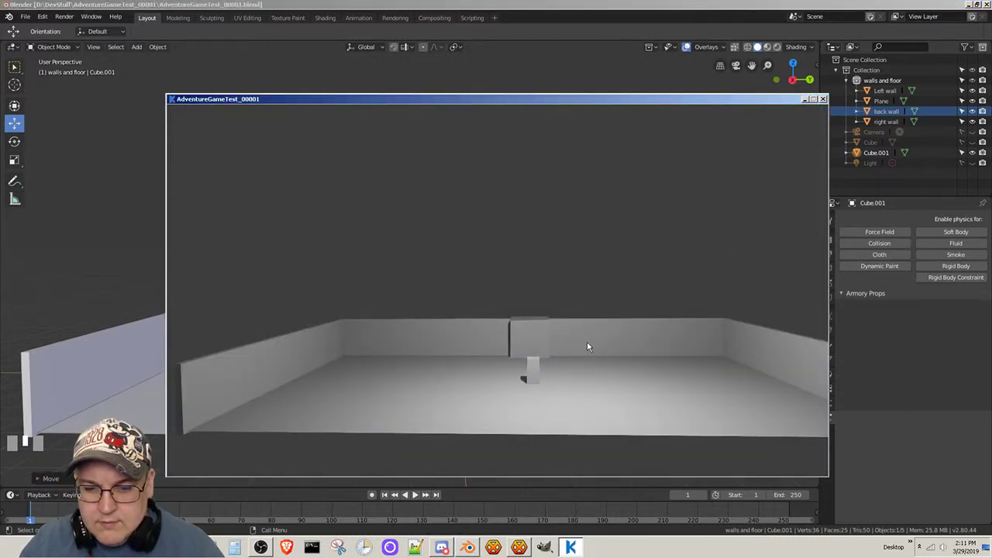
left_click_drag(606, 321, 576, 333)
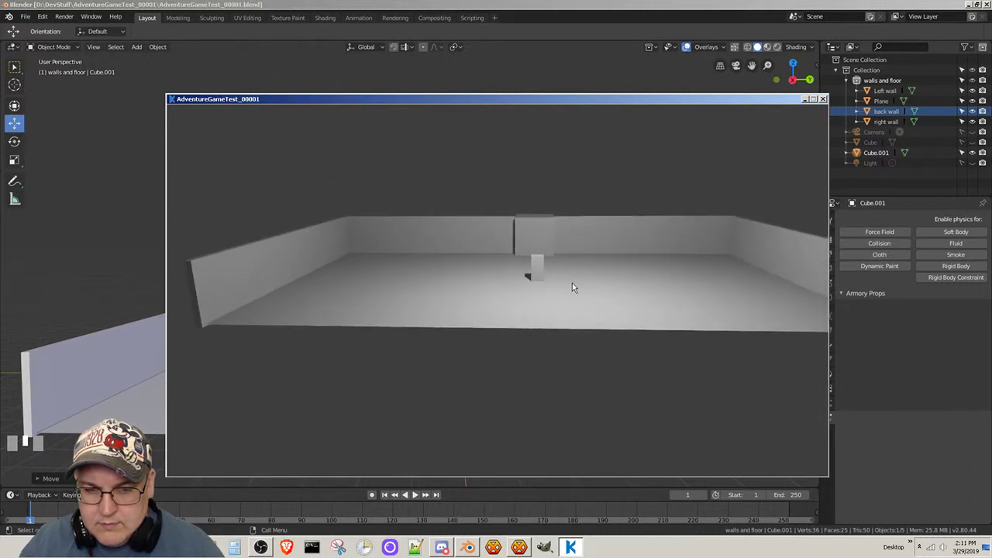
key("w")
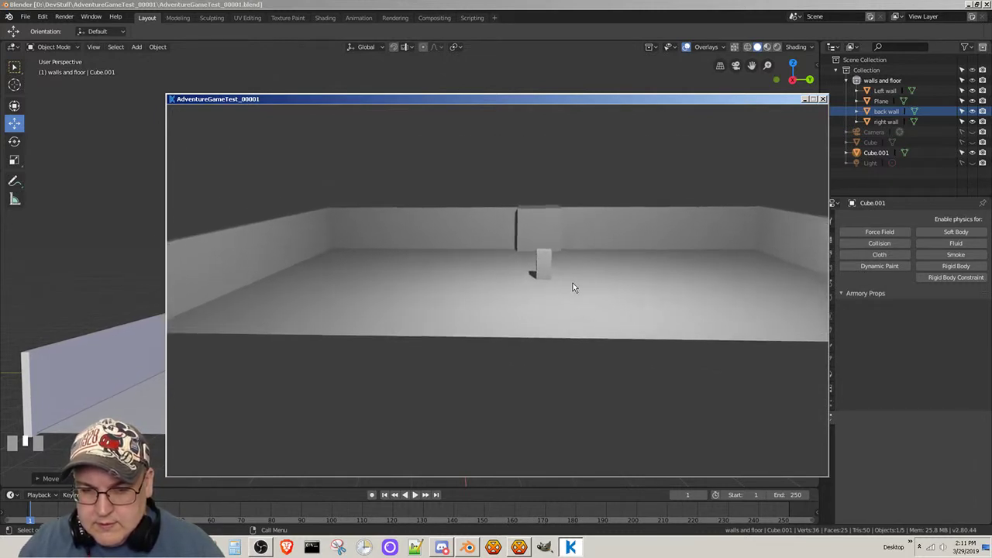
key("w")
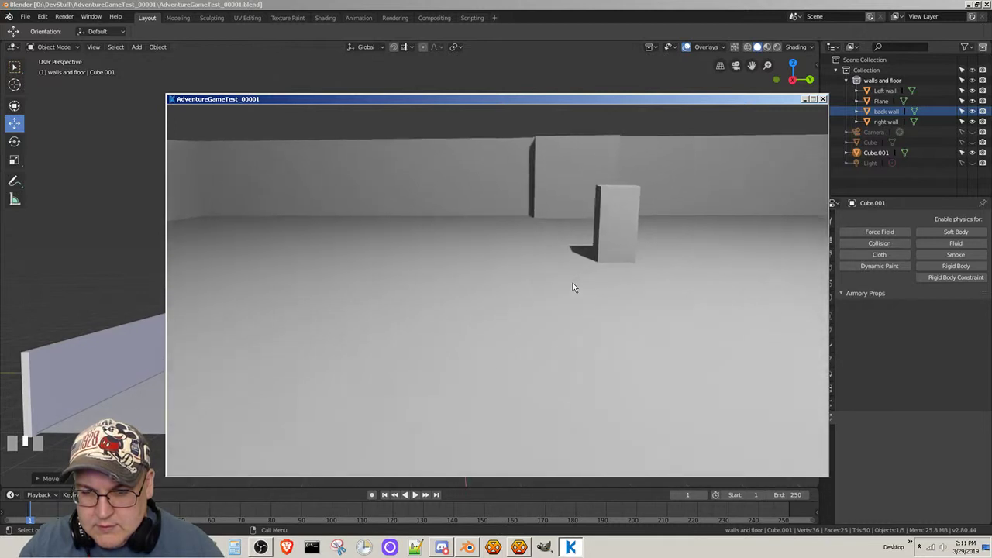
mouse_move(573, 283)
left_mouse_down()
mouse_move(572, 266)
mouse_move(563, 286)
mouse_move(572, 288)
left_mouse_up()
key("e")
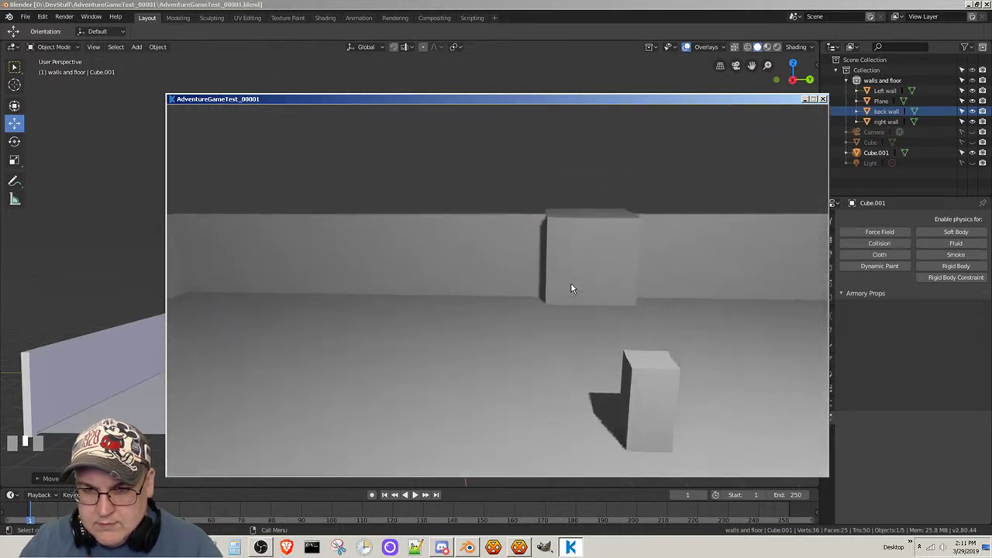
left_click_drag(576, 372, 590, 447)
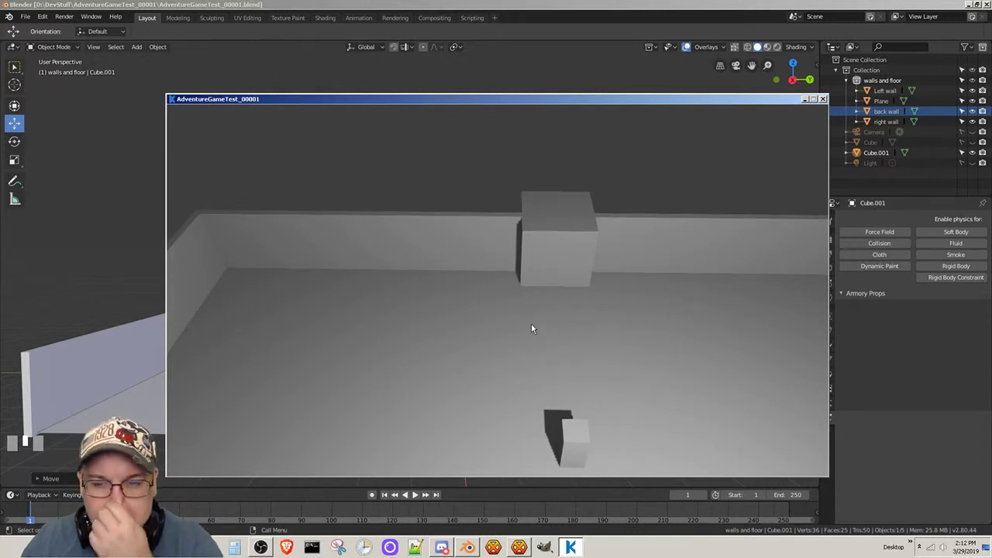